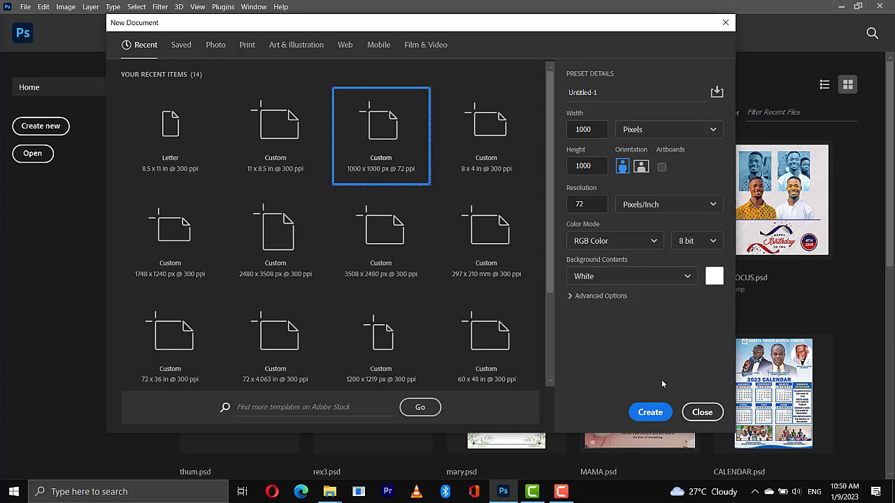
Create a 1000 x 1000 px, 72 ppi document with a white background and add a solid color fill layer in 9a1417
click(650, 412)
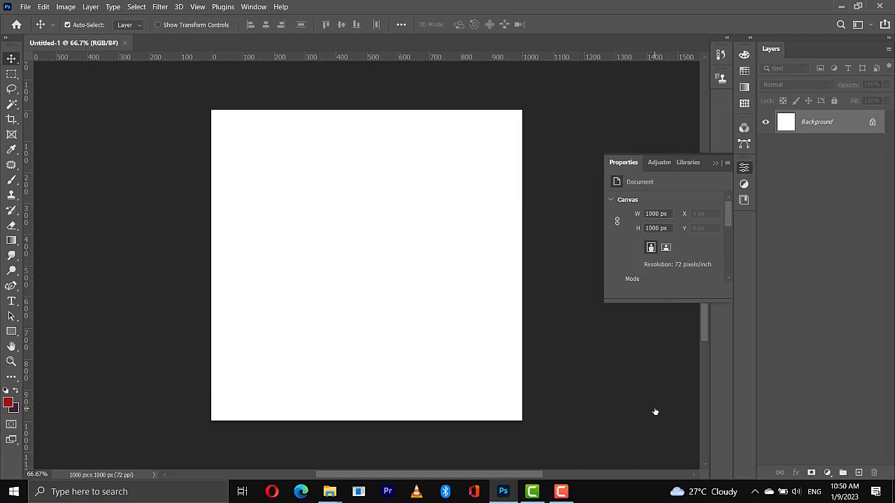
click(828, 473)
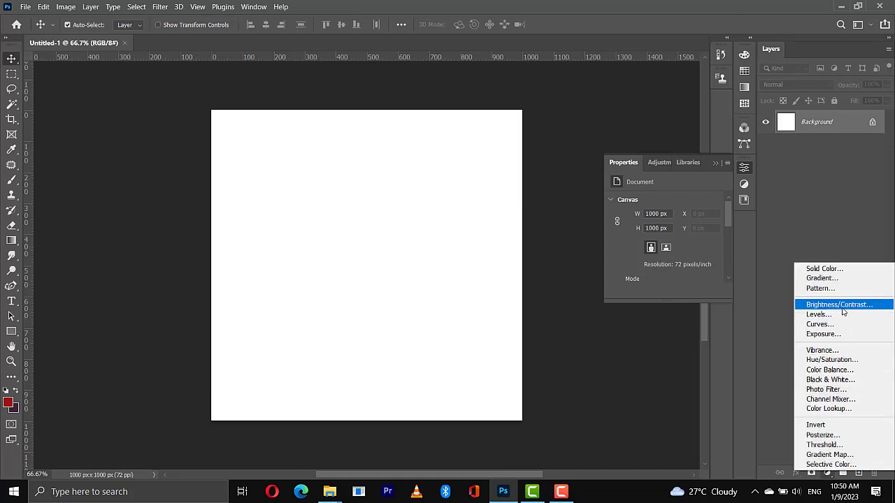
click(813, 269)
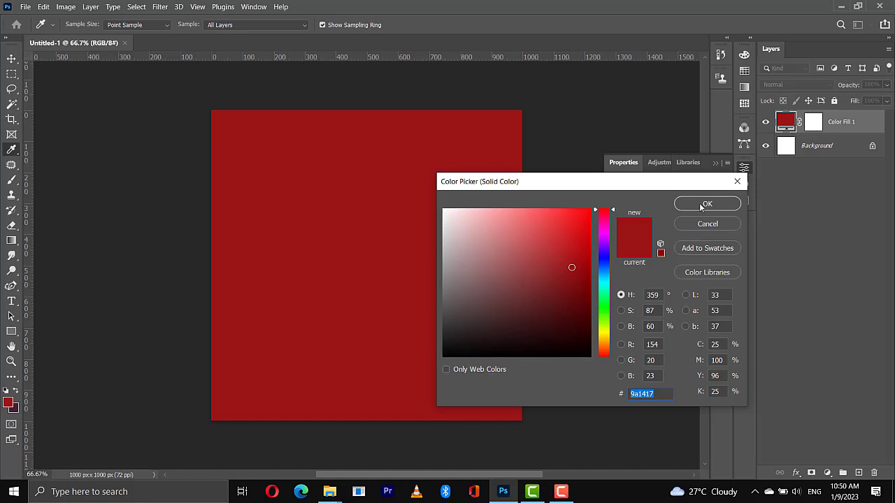
click(701, 205)
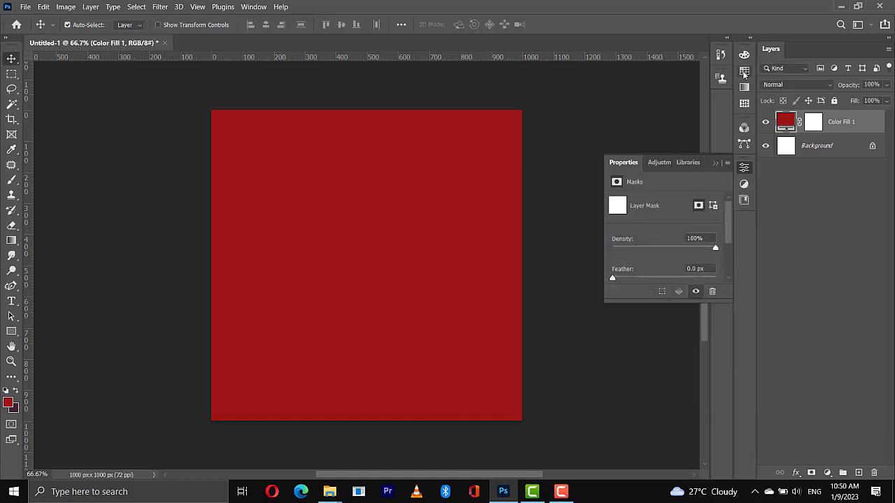
Recolor the fill layer with the saved light grey swatch e9e9e7 and check its hex code
click(744, 75)
click(744, 73)
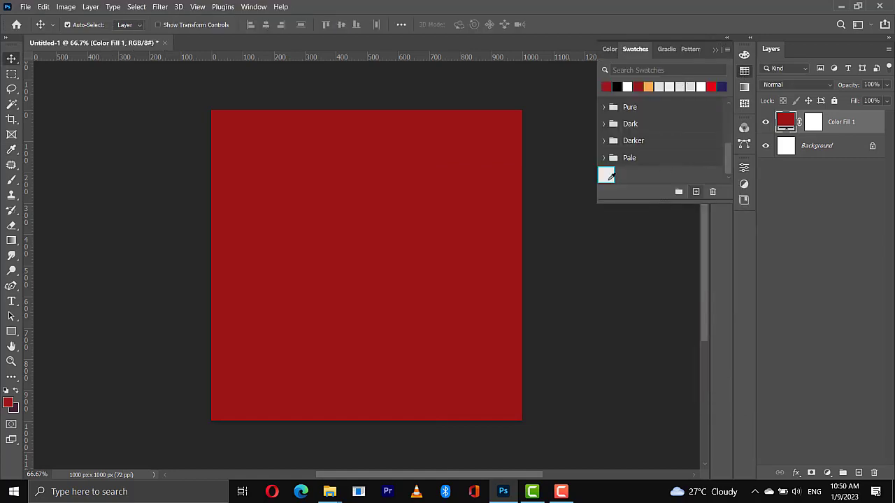
click(606, 177)
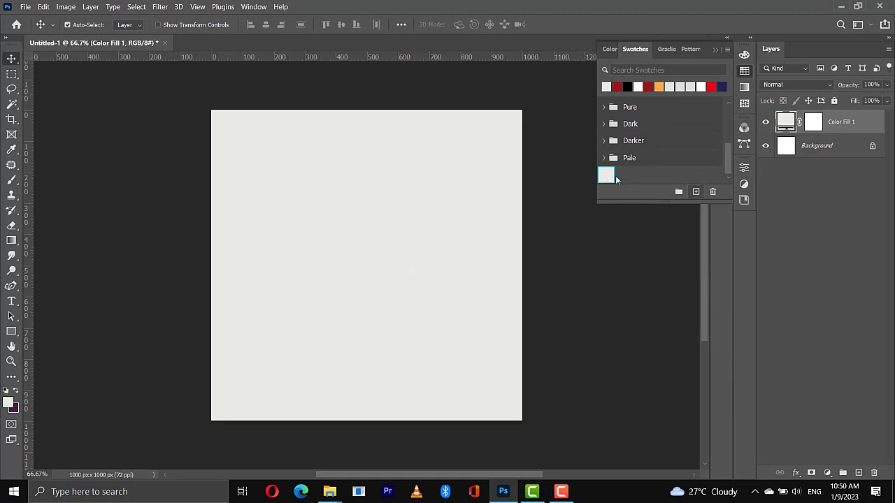
click(9, 403)
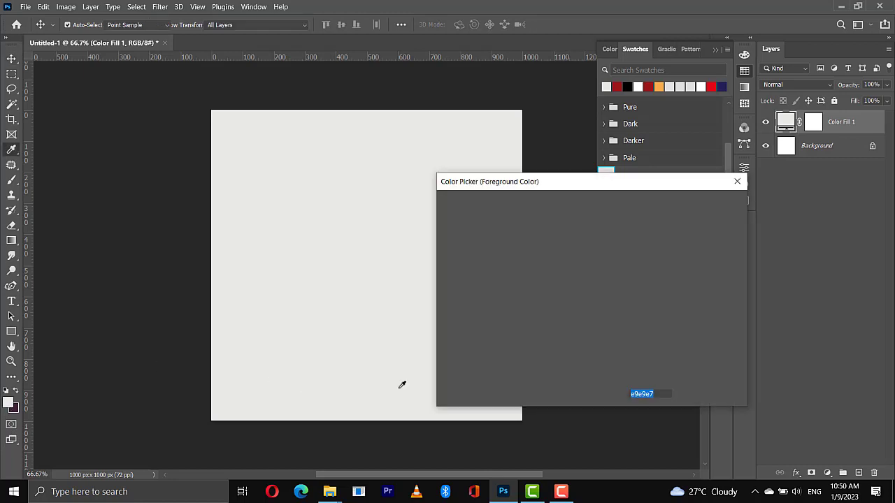
drag(656, 394, 606, 395)
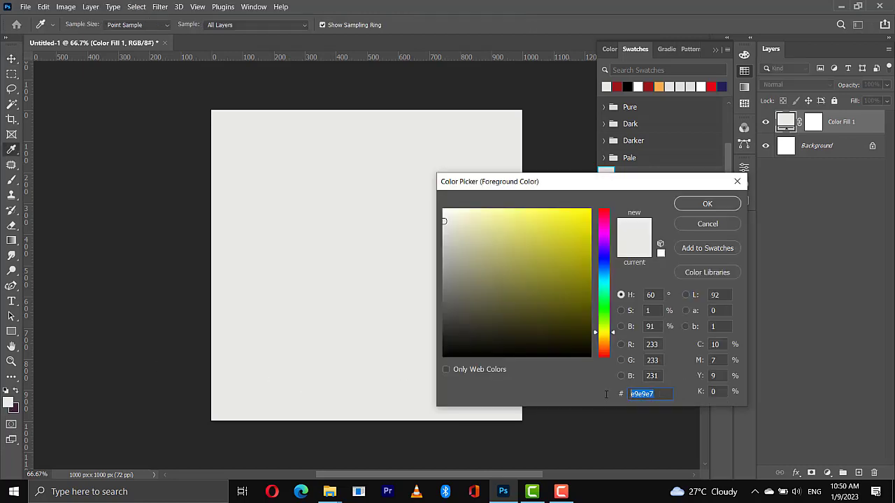
click(713, 203)
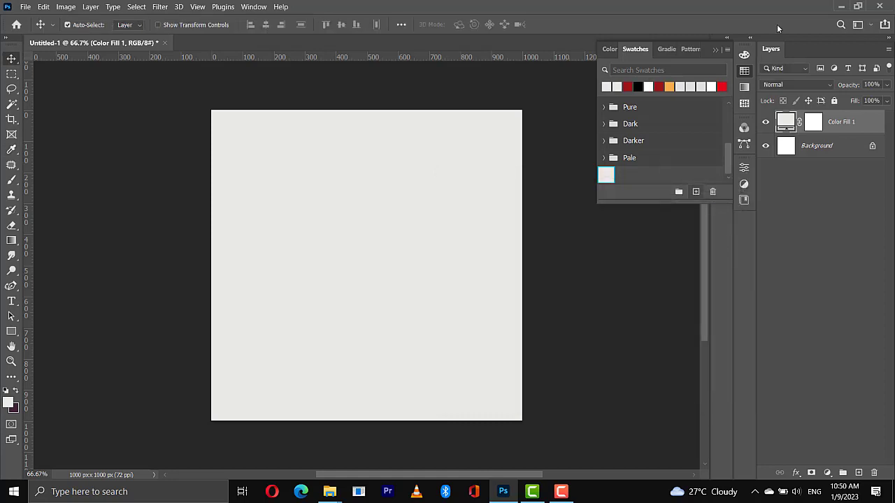
click(715, 49)
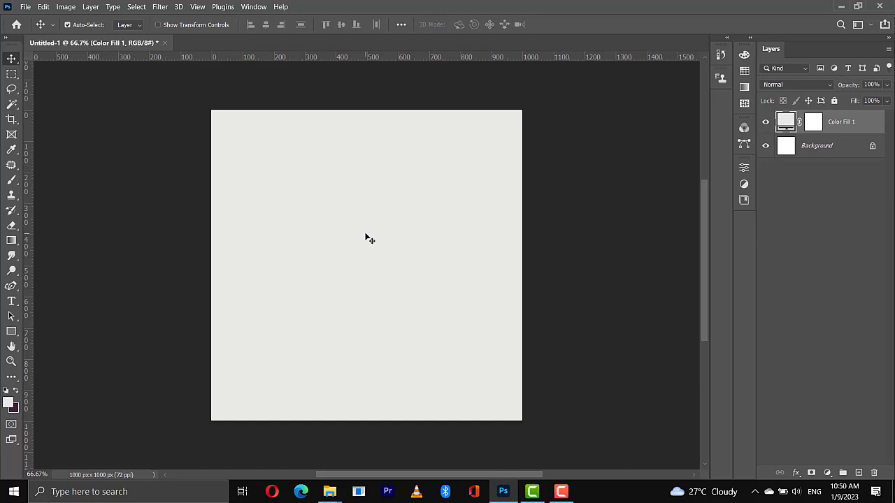
Draw a white rectangle about 390 x 430 px near the middle of the canvas and choose black as its stroke color
click(10, 333)
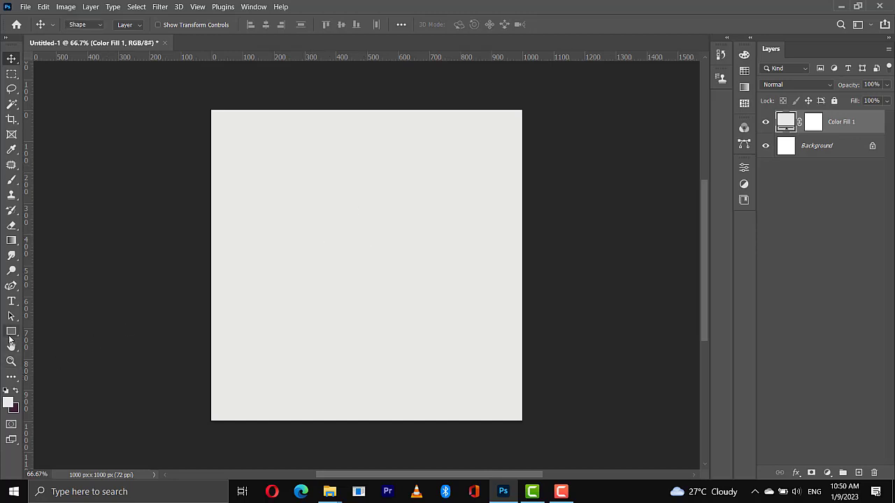
right_click(11, 332)
click(30, 330)
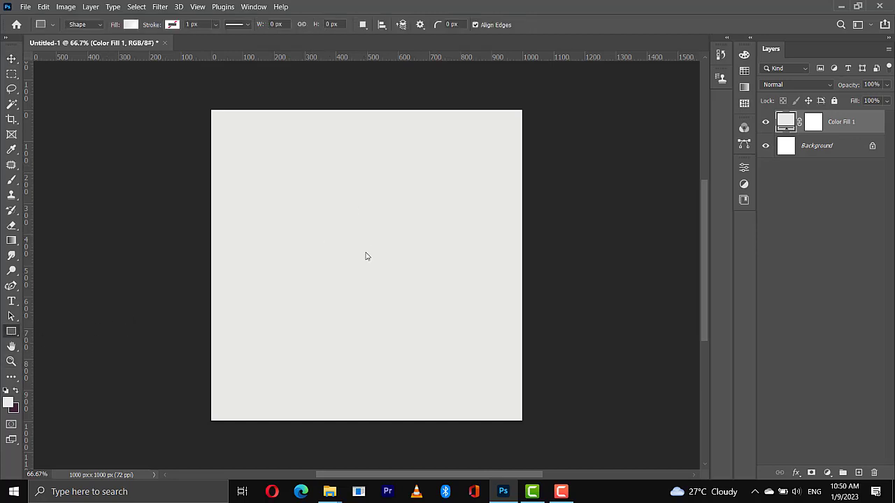
key(shift+u)
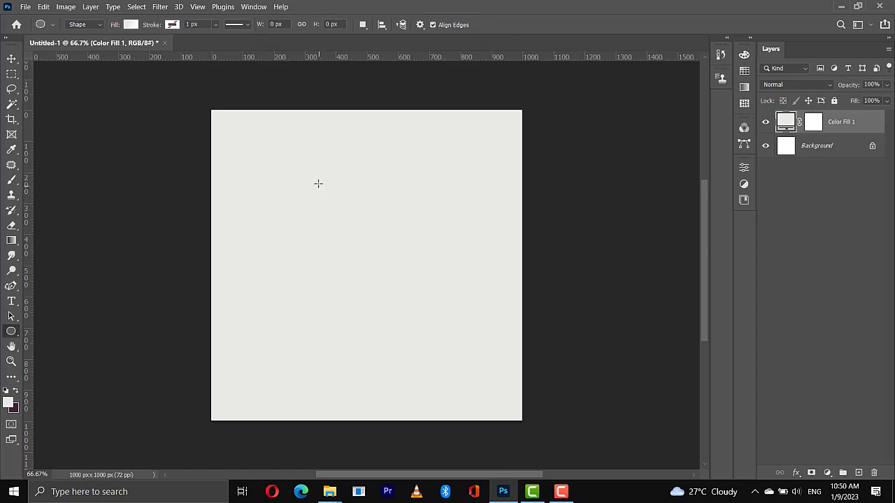
drag(318, 183, 320, 271)
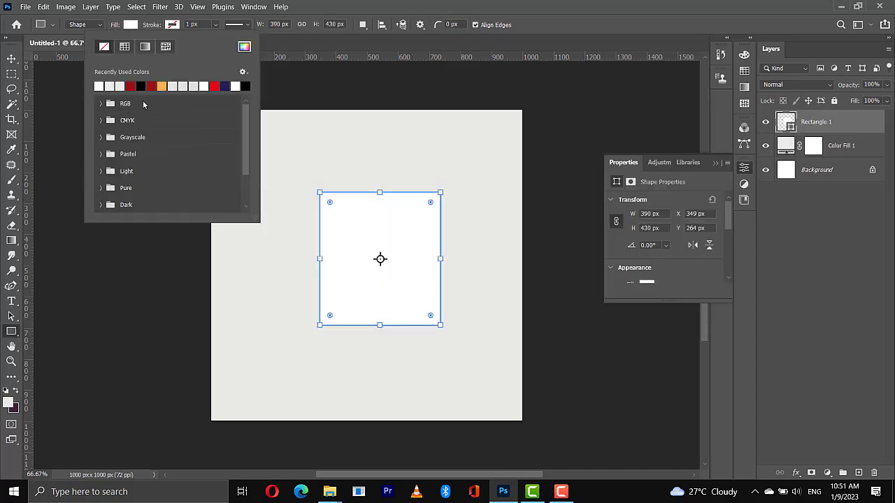
click(141, 85)
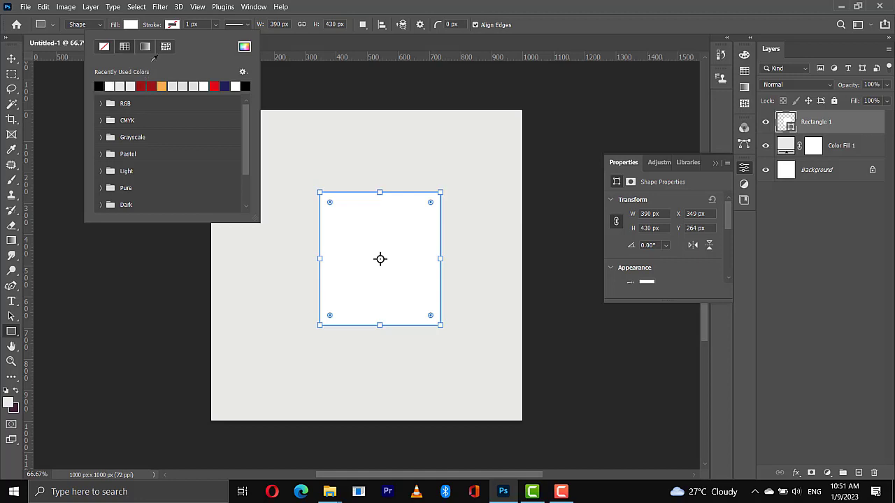
click(158, 27)
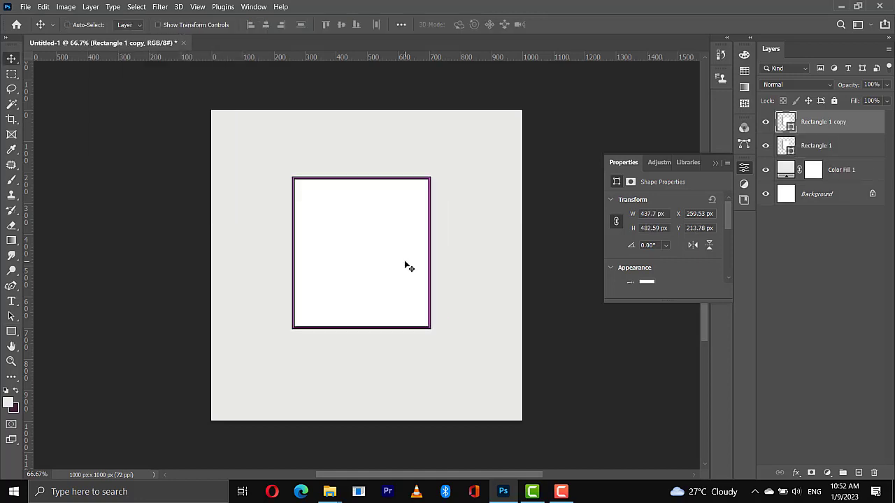
Scale the duplicate rectangle down about its center to about 365 x 409 px, inside the original rectangle
key(ctrl+t)
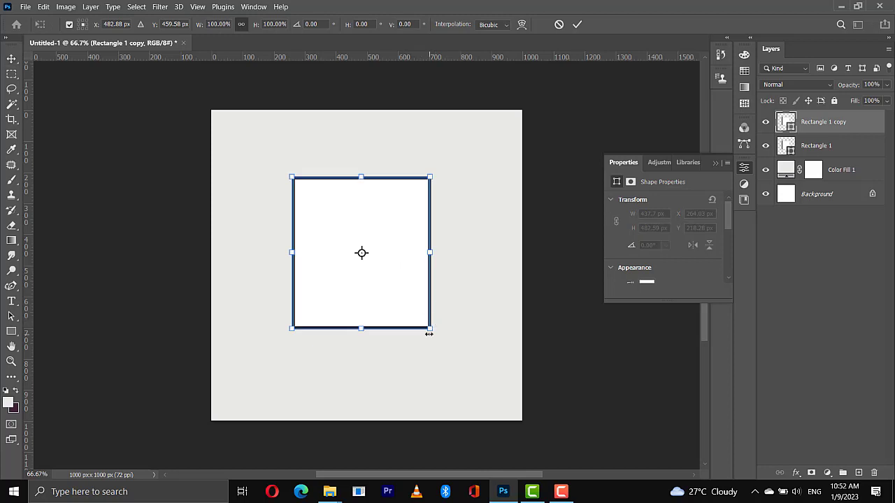
drag(429, 328, 418, 317)
key(Return)
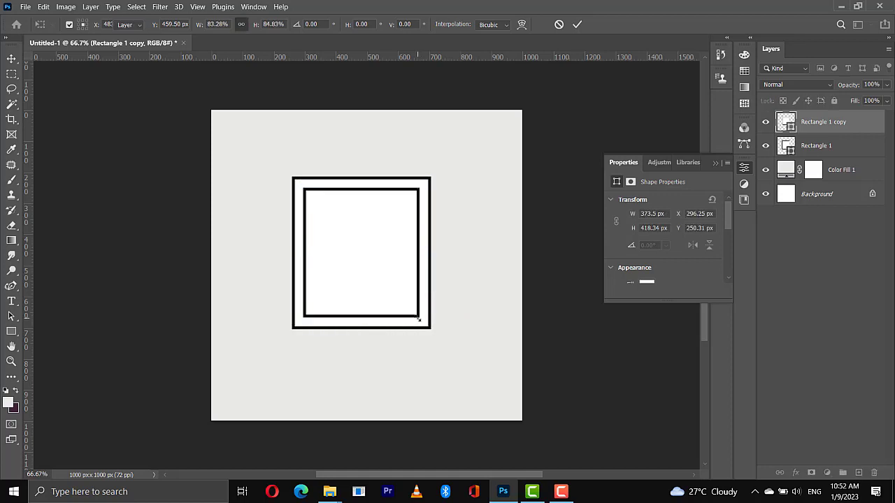
key(v)
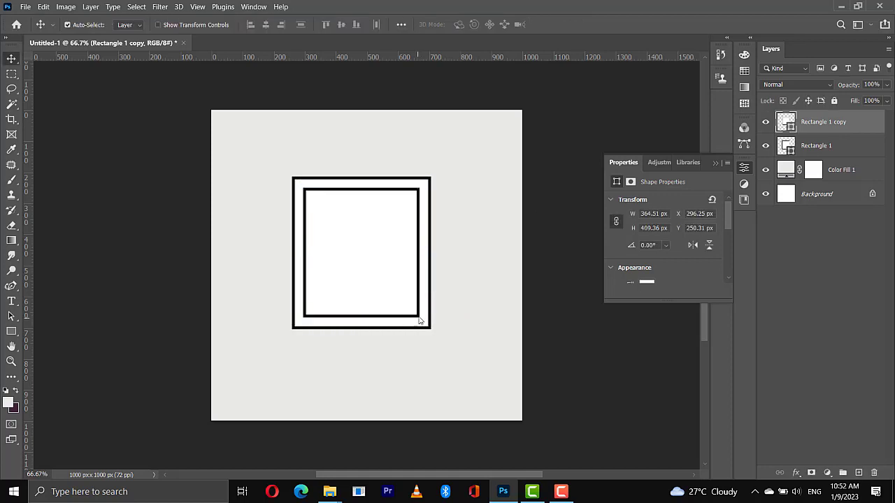
Fill the inner rectangle with the recently used orange swatch f8ac4c and check its hex code
click(744, 71)
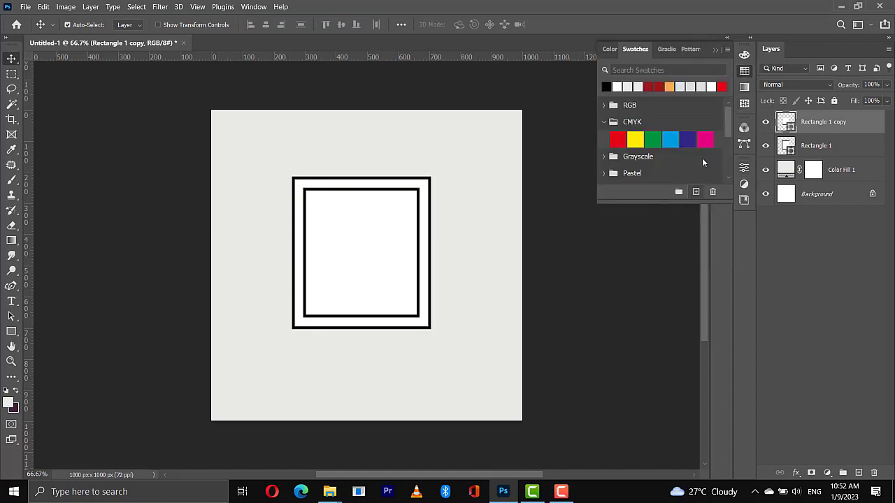
click(670, 86)
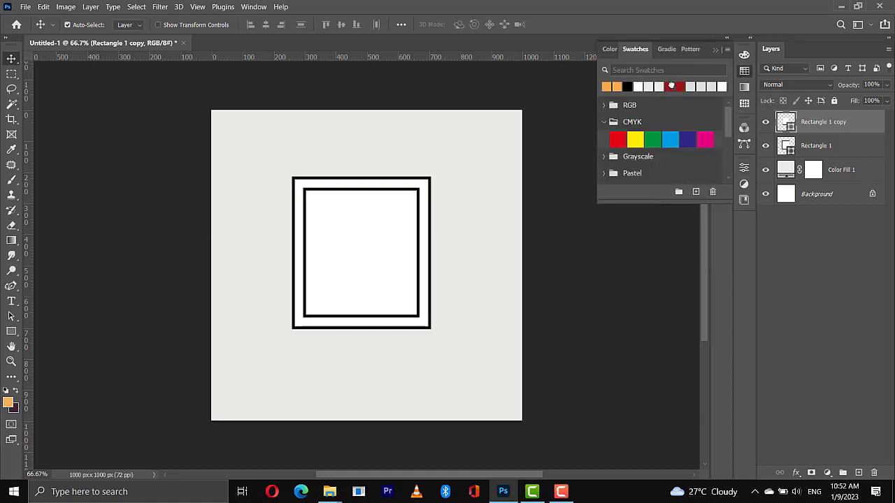
click(7, 403)
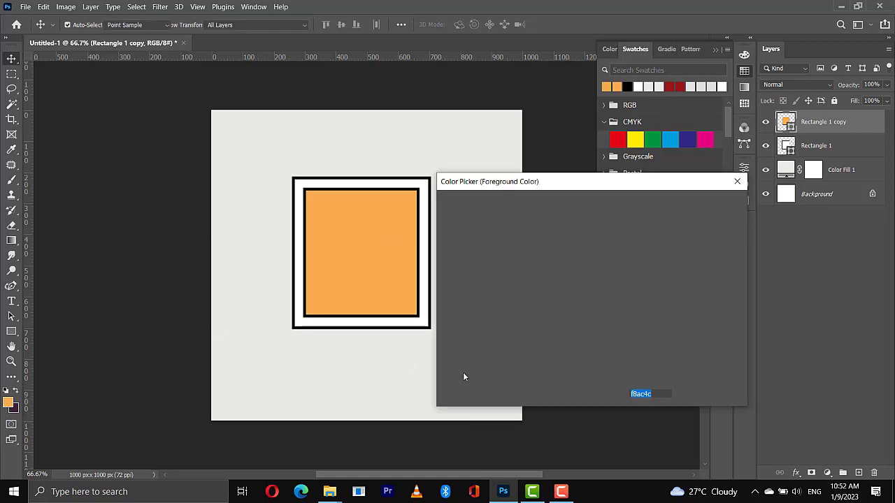
drag(653, 393, 595, 400)
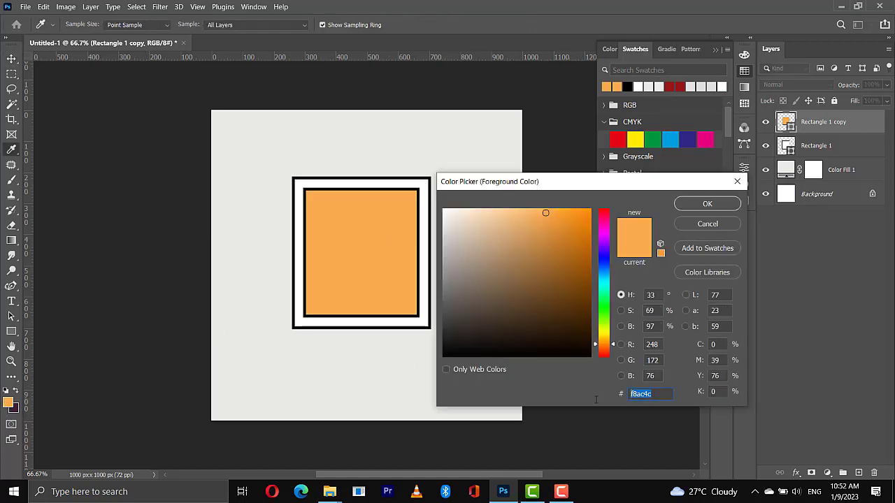
click(704, 204)
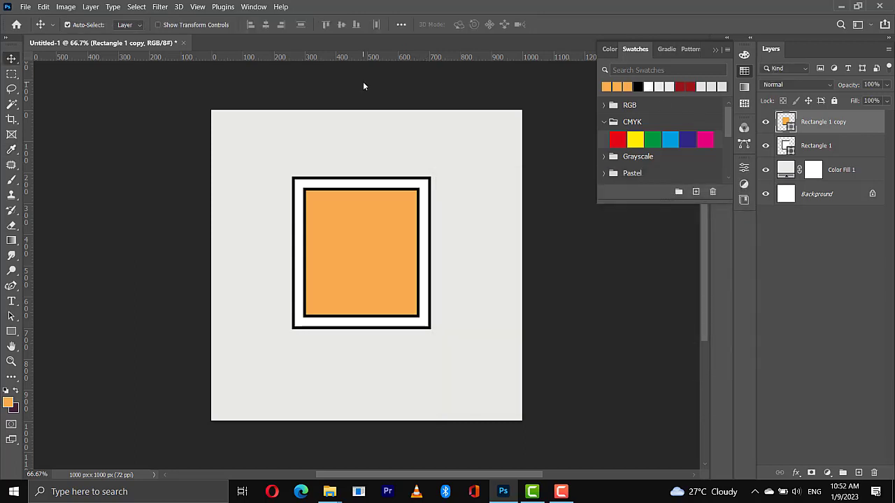
Remove the black stroke from the inner orange rectangle by setting its stroke to no color
key(u)
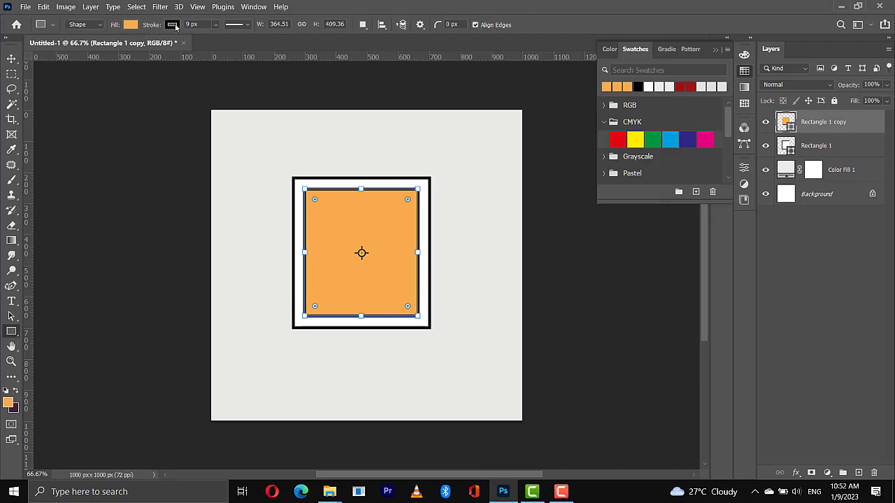
click(173, 25)
click(106, 47)
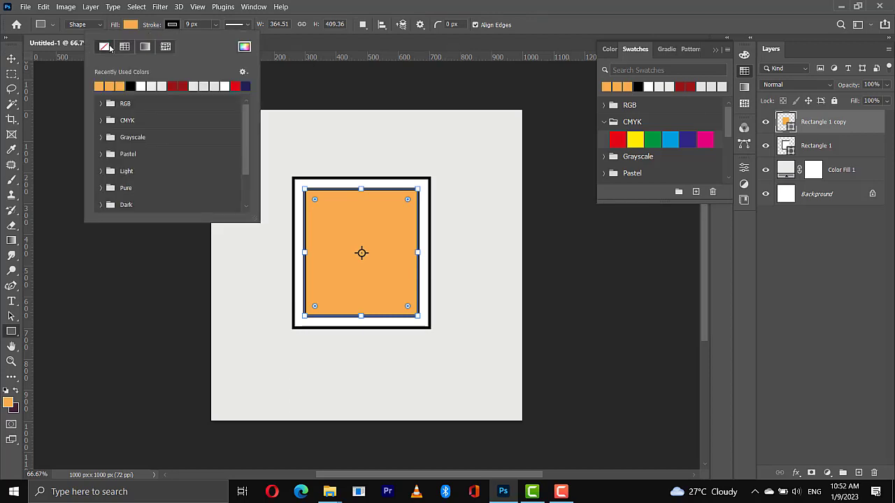
click(107, 47)
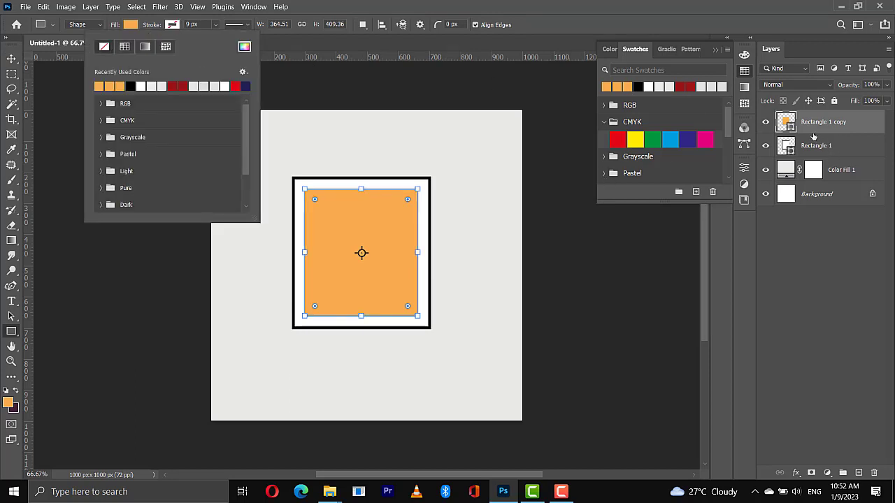
Add a drop shadow to the orange rectangle with 13% opacity, 45° angle, 8 px distance, 13% spread and 4 px size
click(813, 134)
right_click(813, 135)
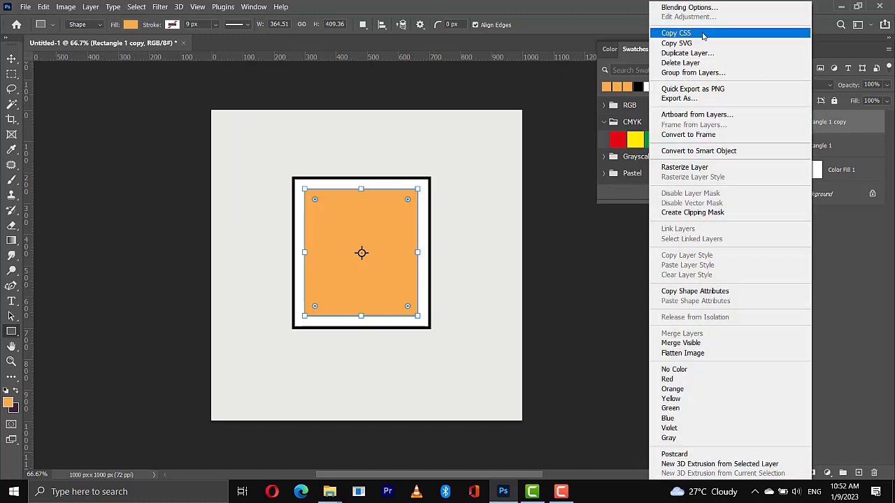
click(688, 8)
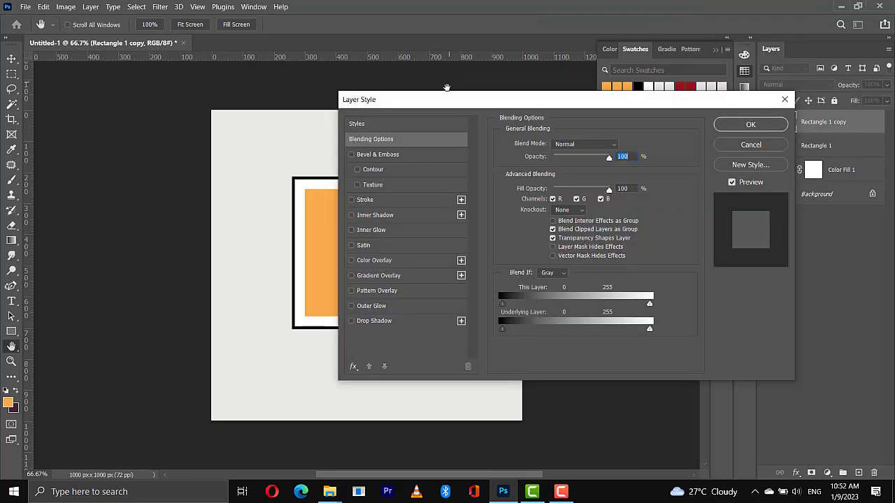
drag(473, 105, 600, 91)
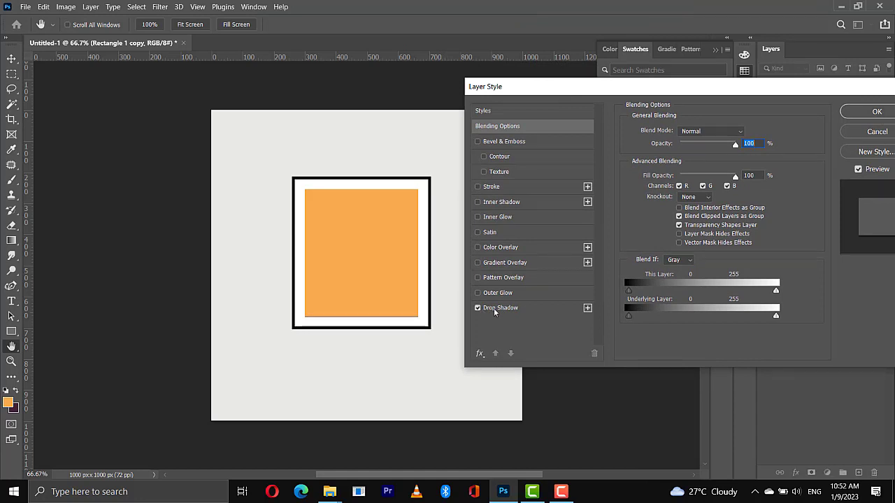
click(499, 312)
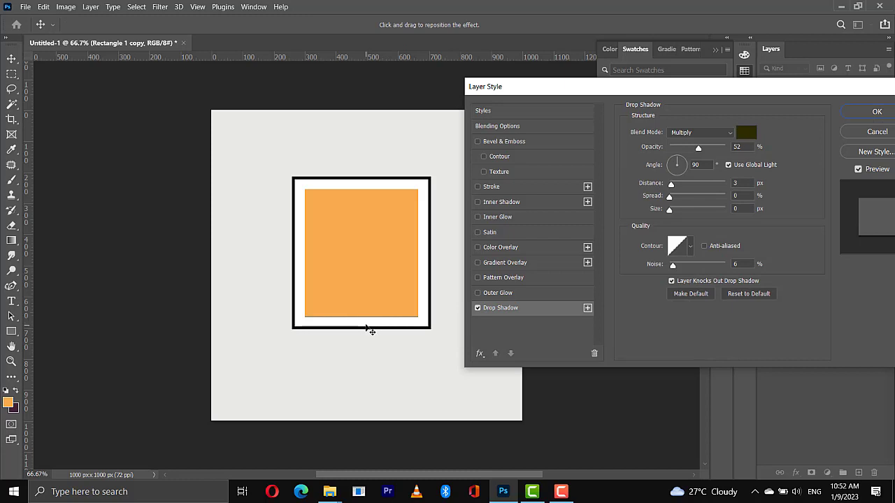
drag(368, 328, 364, 326)
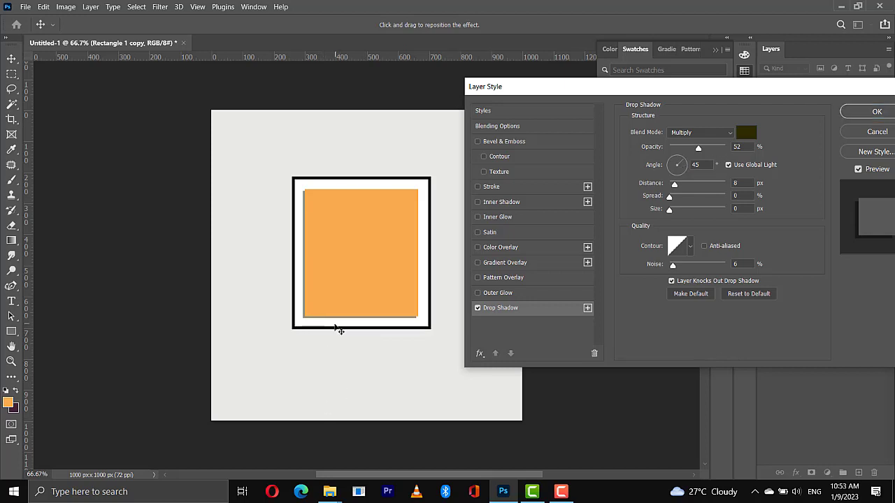
drag(335, 326, 335, 327)
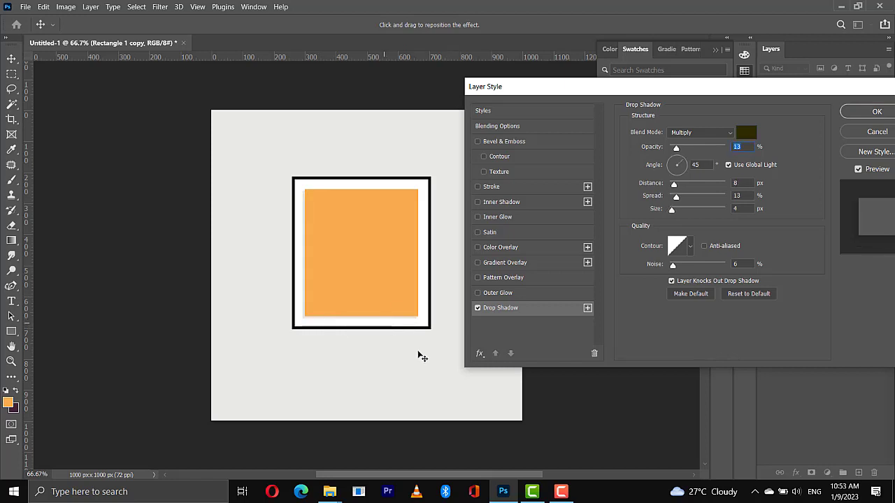
click(874, 111)
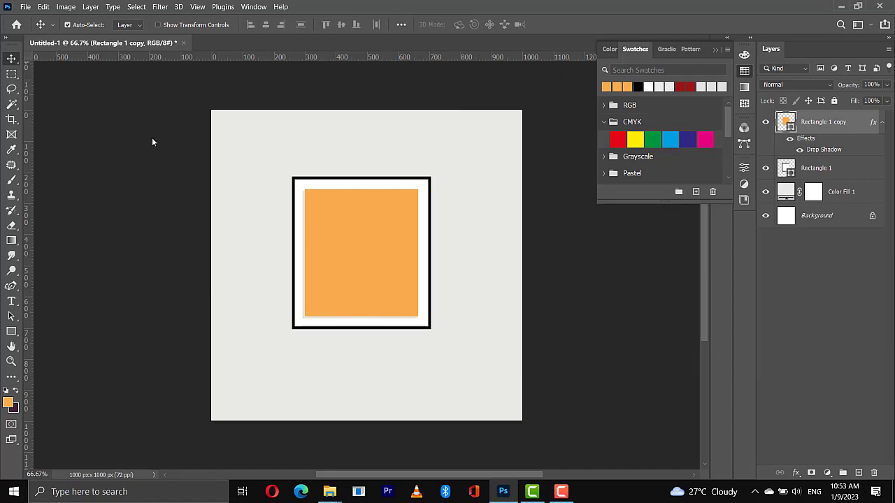
Place the Black-Sherif-484x424 image from New folder over the orange rectangle at about 92% scale and clip it to that rectangle
mouse_move(332, 492)
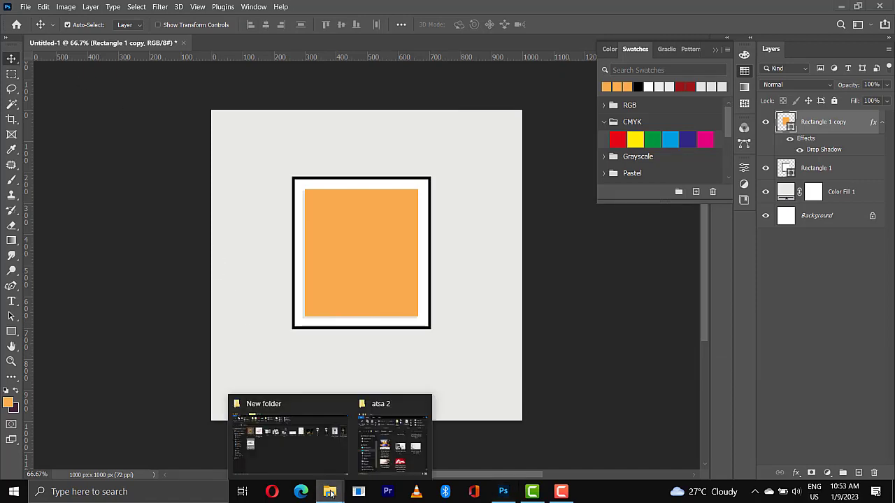
click(320, 446)
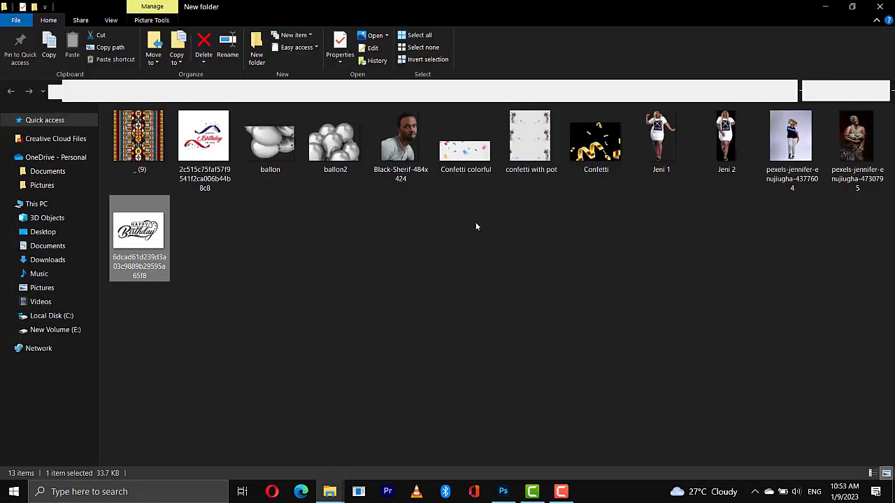
click(400, 140)
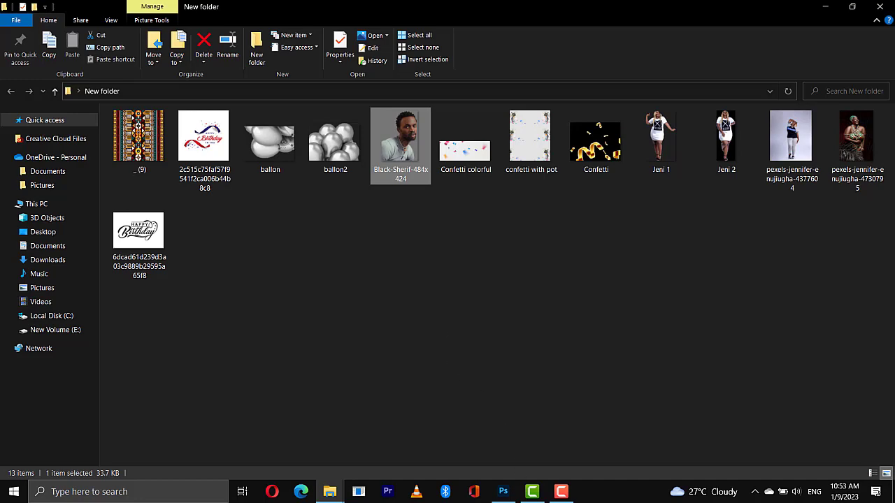
drag(400, 140, 353, 308)
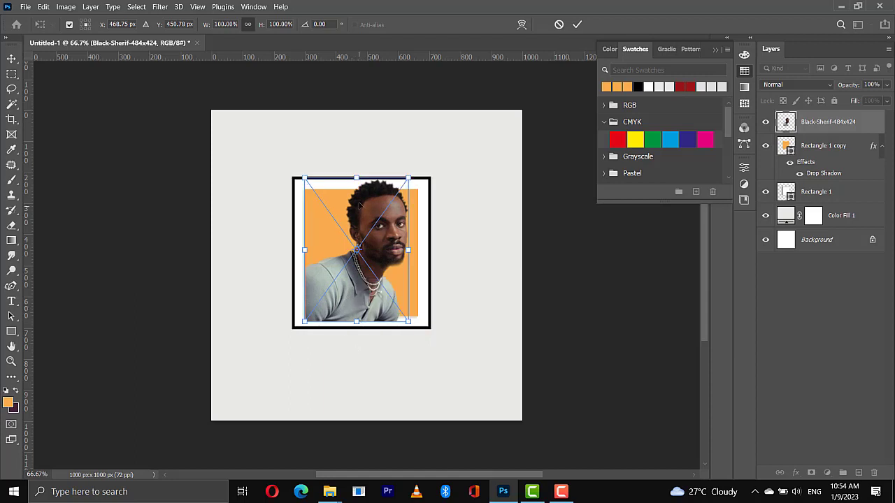
drag(356, 179, 355, 187)
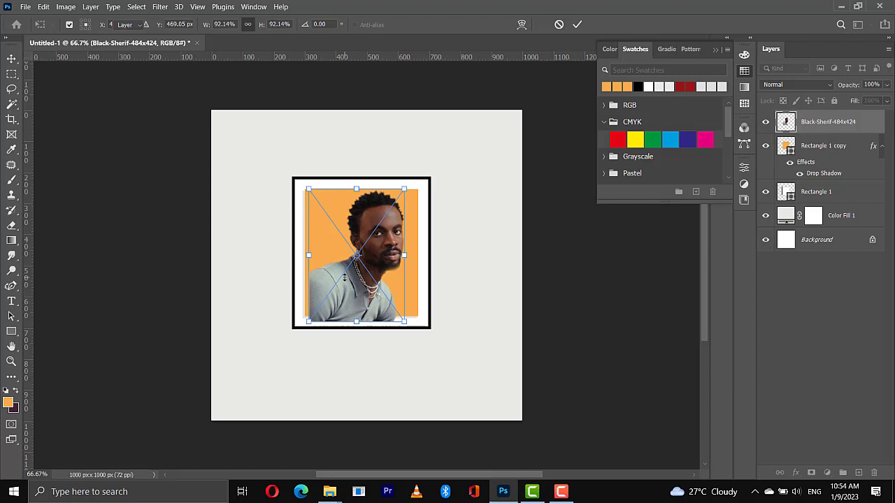
key(Return)
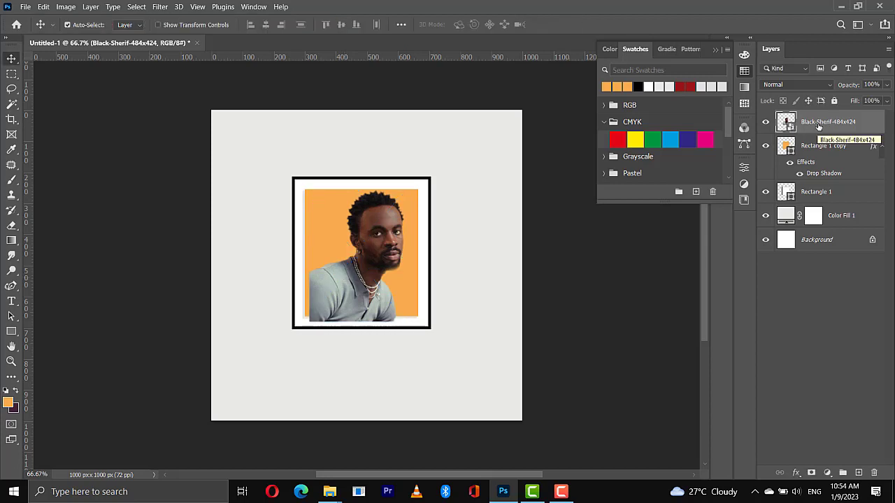
key(ctrl)
key(ctrl+alt+g)
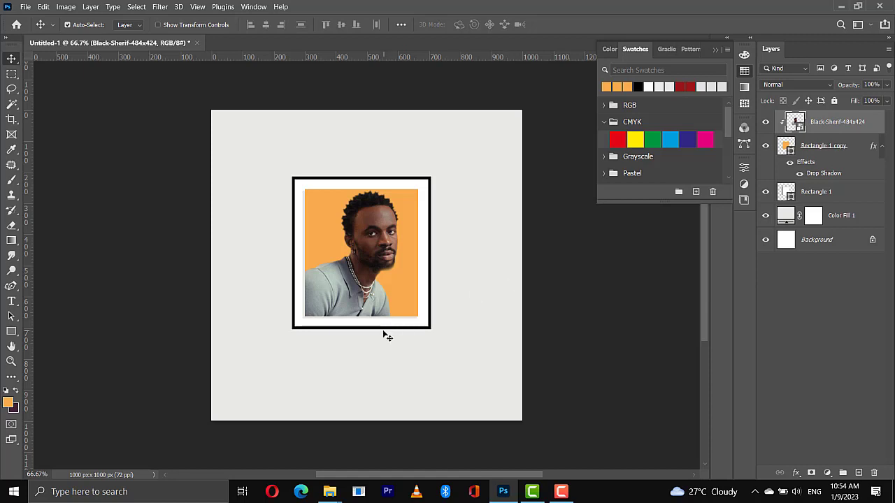
Place the black-on-white Happy Birthday lettering image just above Color Fill 1, below the frame on the canvas, and set its blend mode to Darken
click(333, 364)
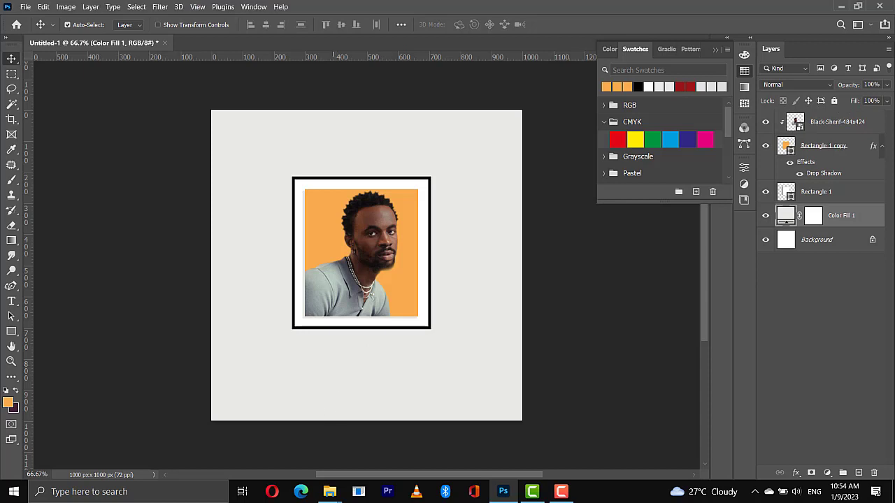
click(329, 491)
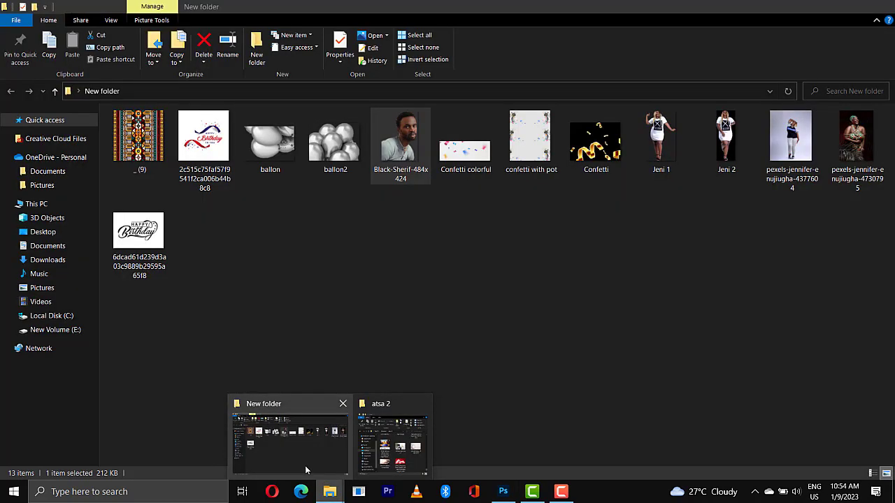
click(305, 470)
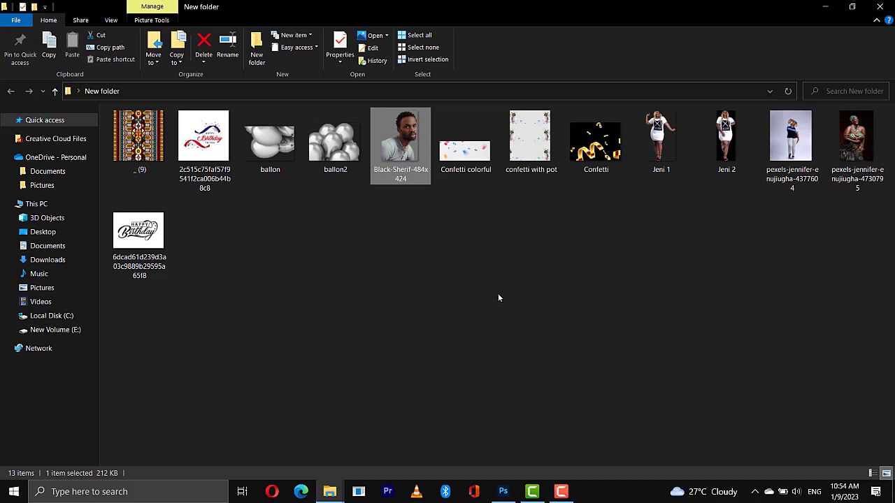
click(231, 217)
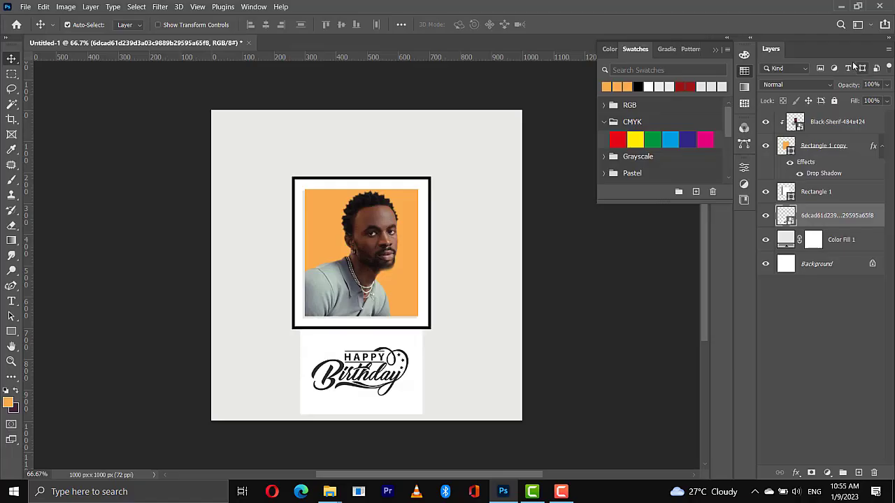
click(800, 87)
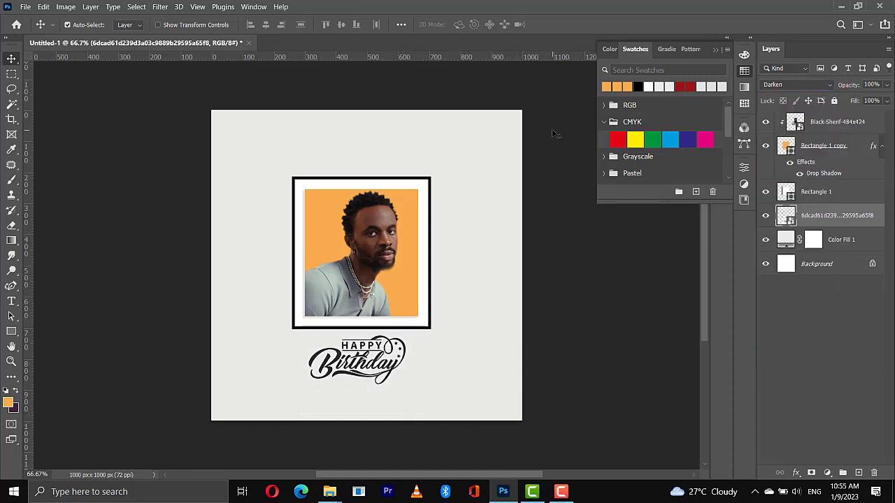
Place the Download White line background for free image from the Desktop above Color Fill 1 and enlarge it to cover the canvas
key(alt+bracketleft)
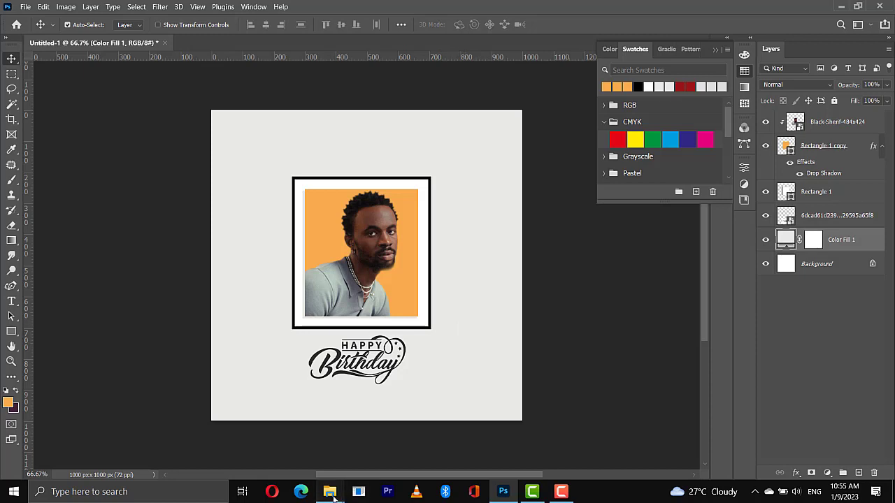
mouse_move(333, 493)
click(301, 448)
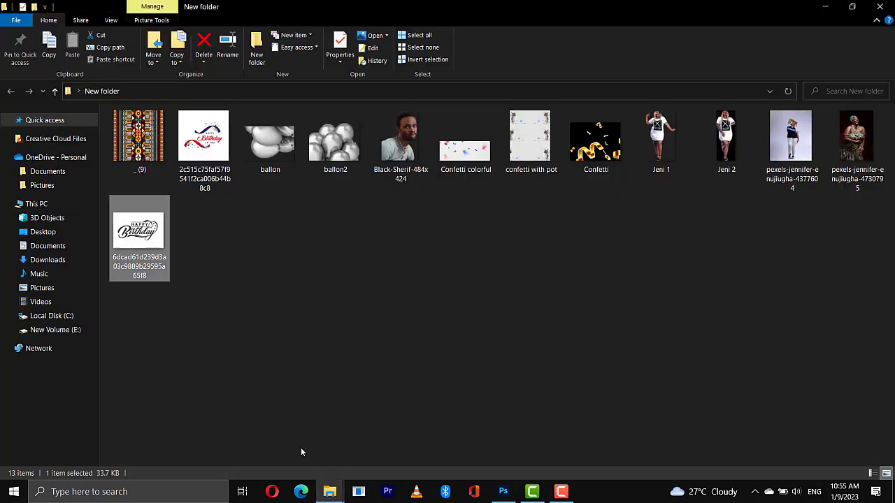
click(40, 236)
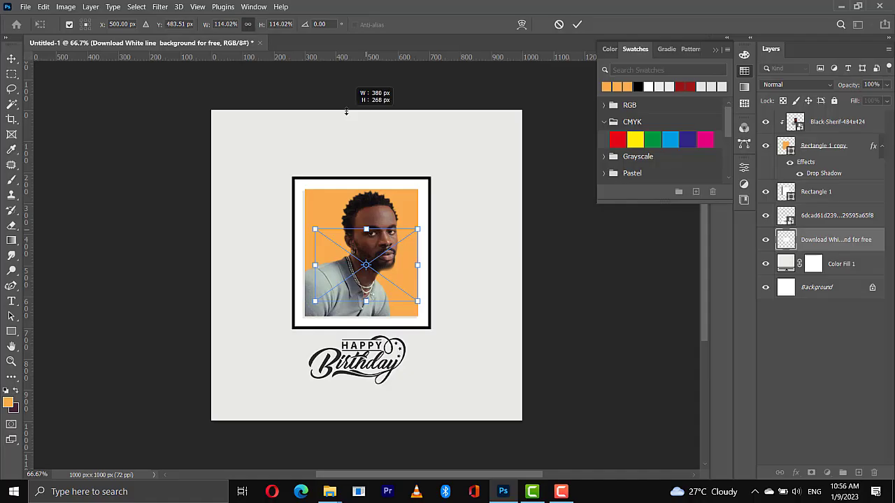
drag(347, 112, 313, 77)
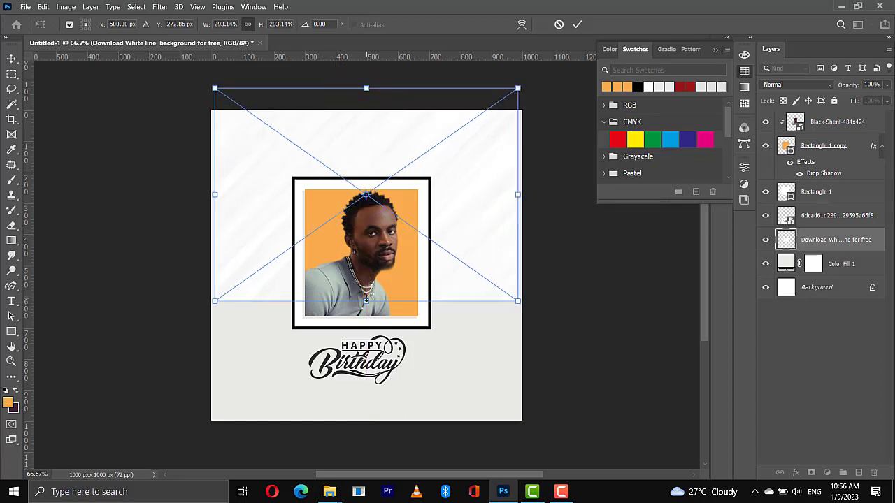
drag(366, 301, 373, 399)
key(Return)
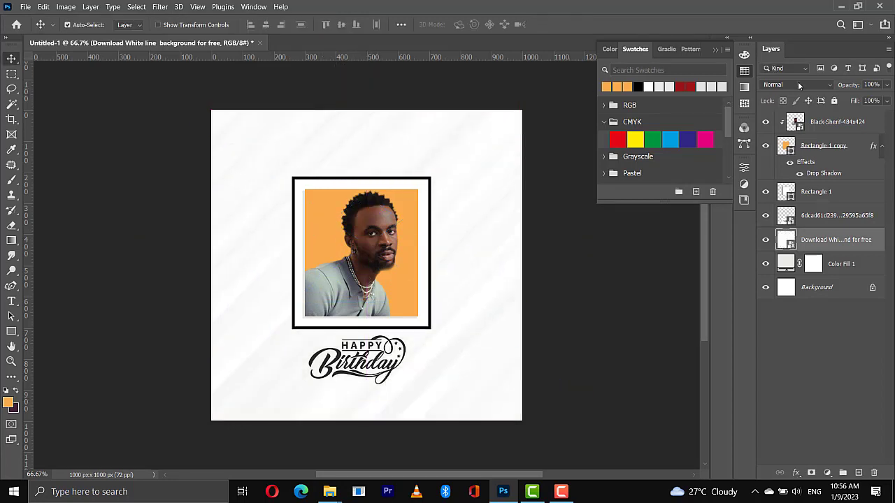
Set the white line background layer's blend mode to Multiply and toggle its visibility to compare the effect
click(793, 85)
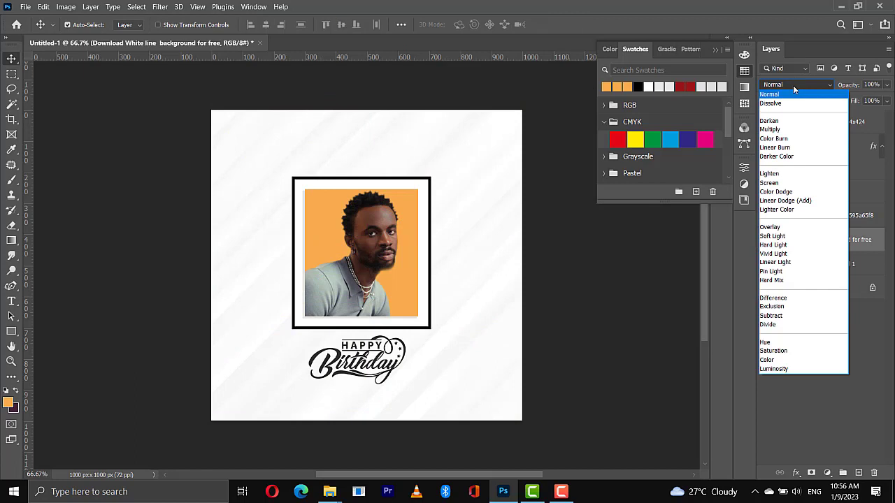
click(784, 132)
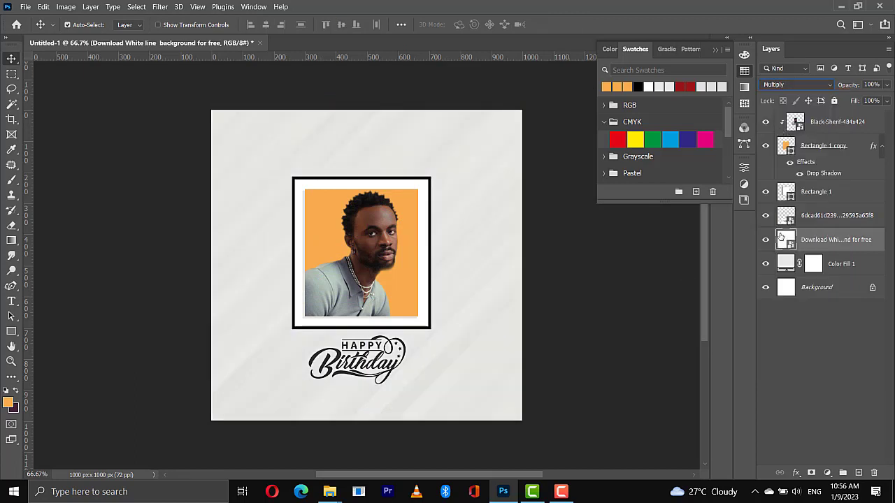
click(766, 240)
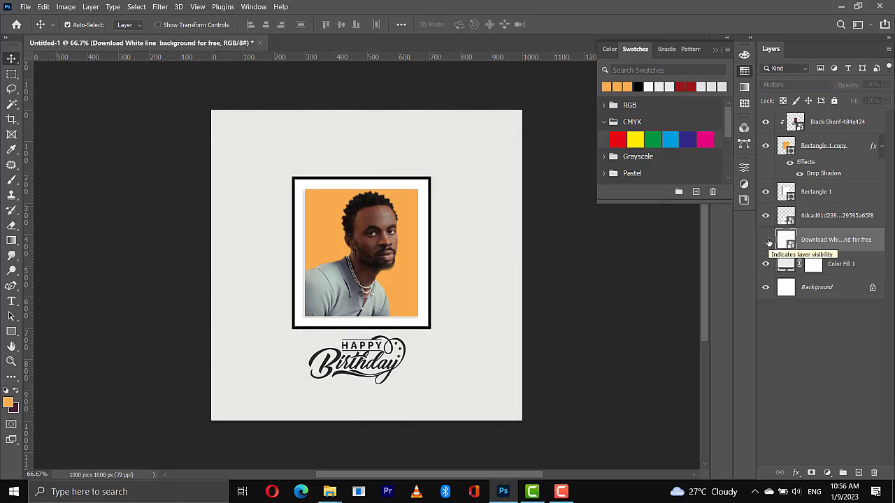
click(765, 242)
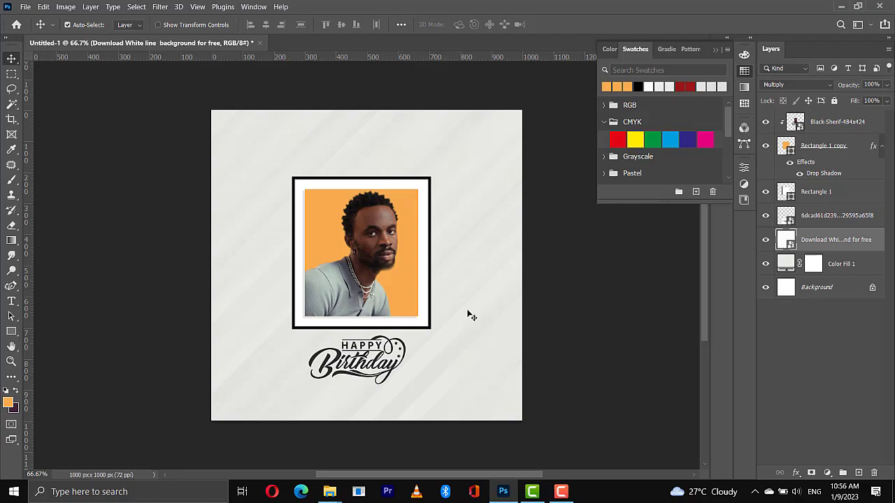
Place the ballon image from New folder in the canvas's upper-left corner and move its layer to the top of the stack
mouse_move(329, 491)
click(293, 444)
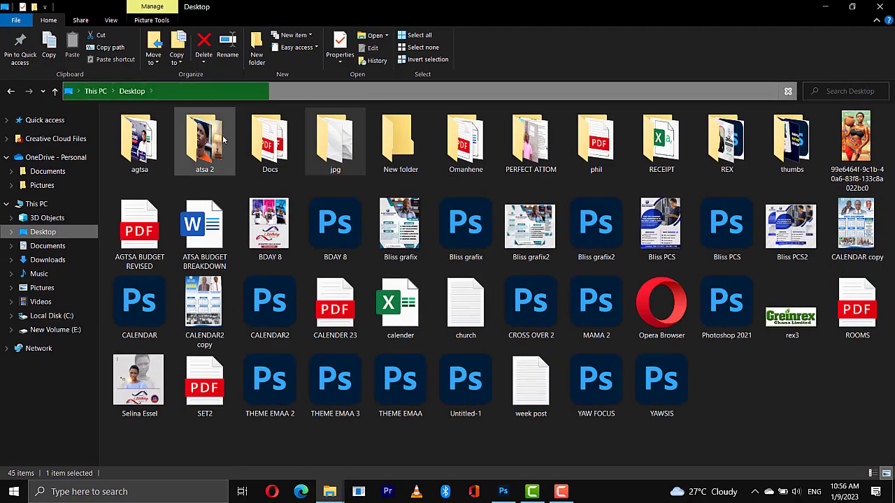
double_click(400, 143)
drag(335, 139, 342, 203)
right_click(264, 159)
click(329, 371)
key(Return)
drag(811, 240, 811, 112)
drag(296, 181, 294, 181)
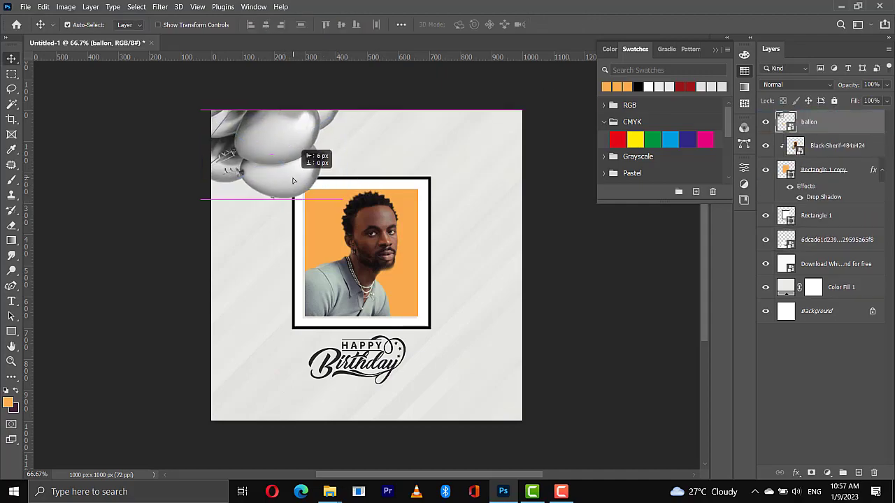
Place the ballon2 image at a reduced size in the canvas's lower-right corner, partly cropped by the canvas edges
click(329, 492)
drag(401, 140, 495, 392)
right_click(396, 290)
click(429, 270)
drag(444, 366, 414, 340)
click(576, 24)
drag(488, 383, 496, 386)
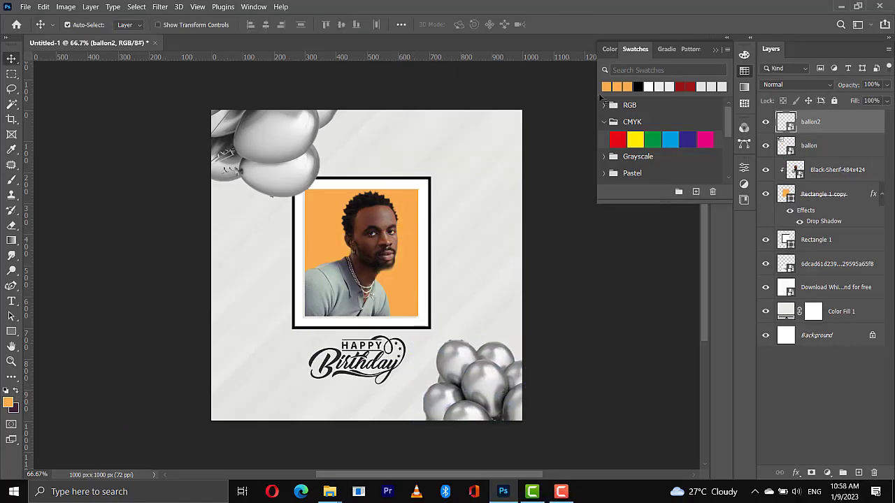
mouse_move(337, 494)
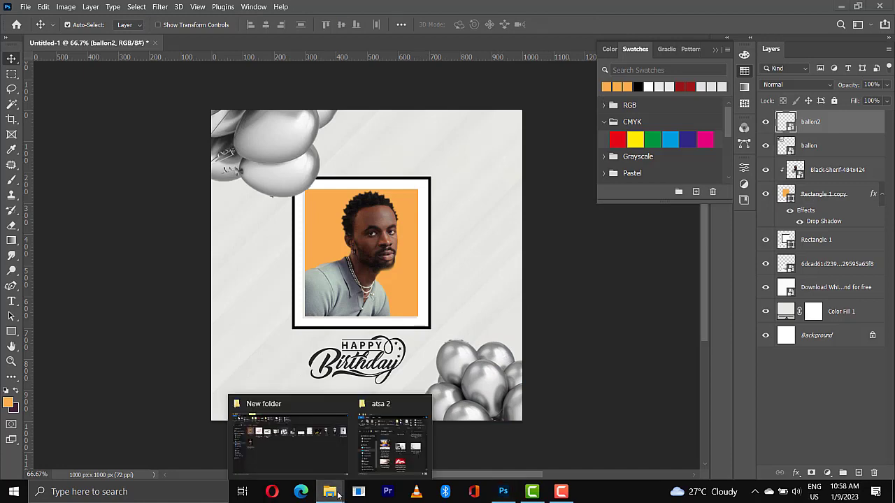
click(317, 462)
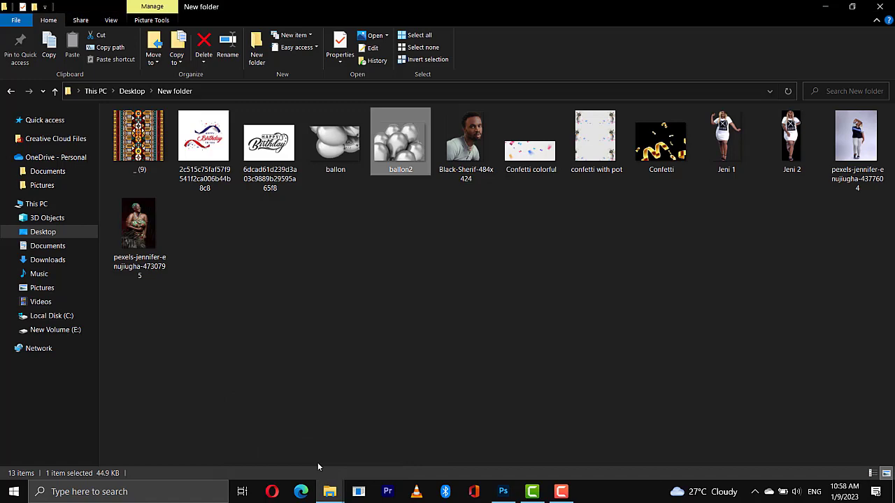
key(alt+Tab)
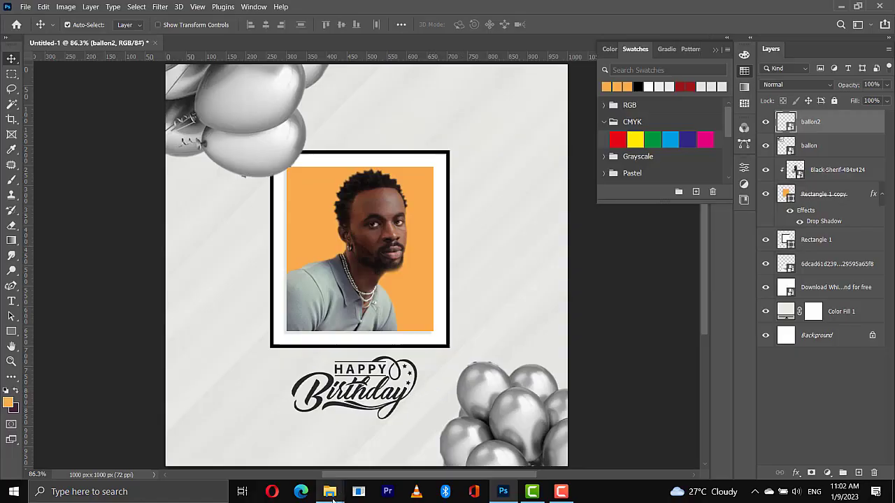
Place the Confetti colorful image along the canvas's upper edge beside the balloons and set its blend mode to Darker Color
mouse_move(332, 497)
click(280, 433)
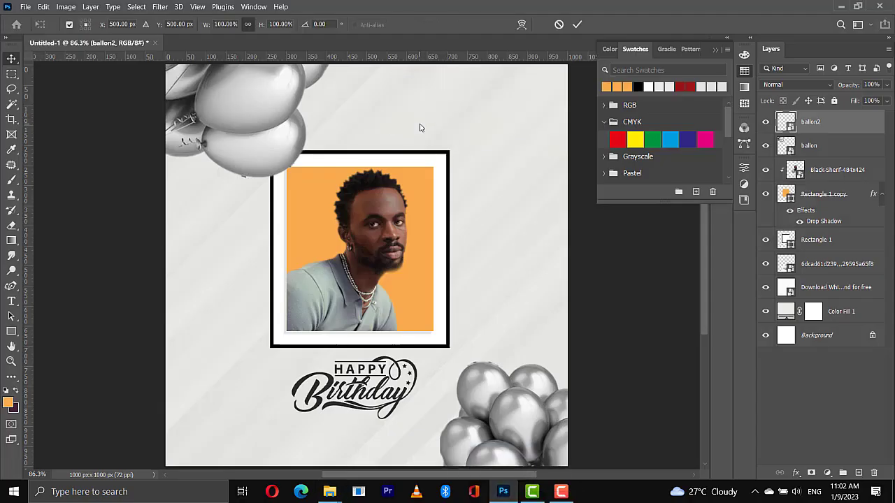
drag(443, 211, 482, 58)
key(Return)
click(801, 85)
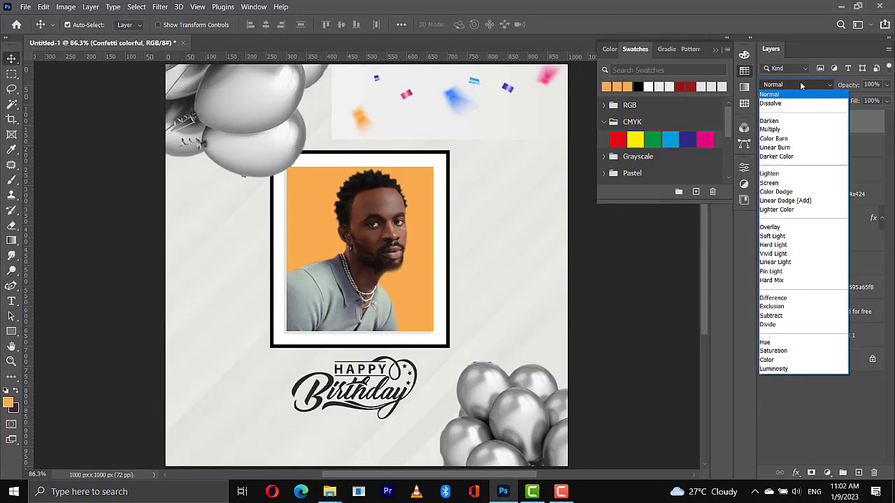
click(786, 156)
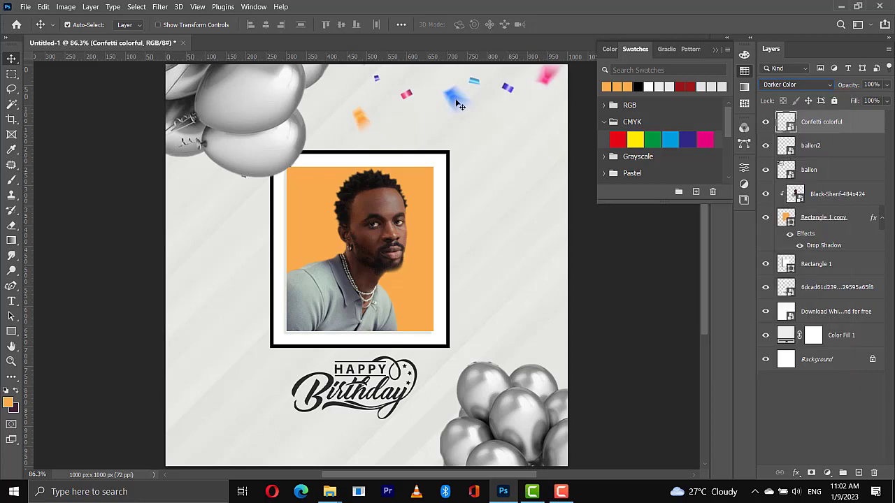
drag(455, 103, 453, 104)
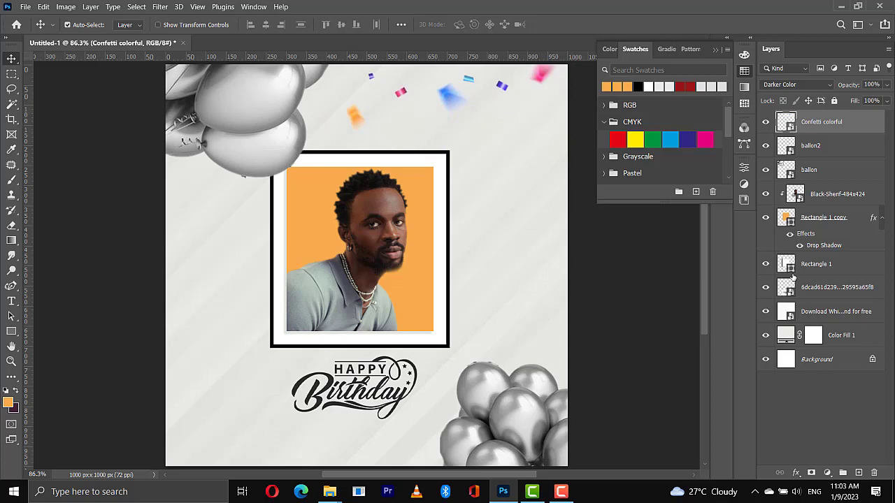
Add a layer mask to the Confetti colorful layer and paint on it in black with a 70 px brush
click(811, 473)
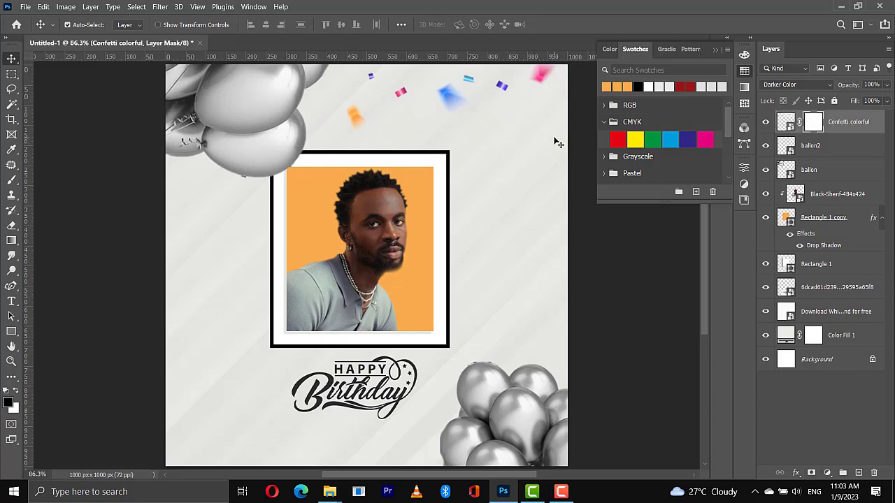
key(b)
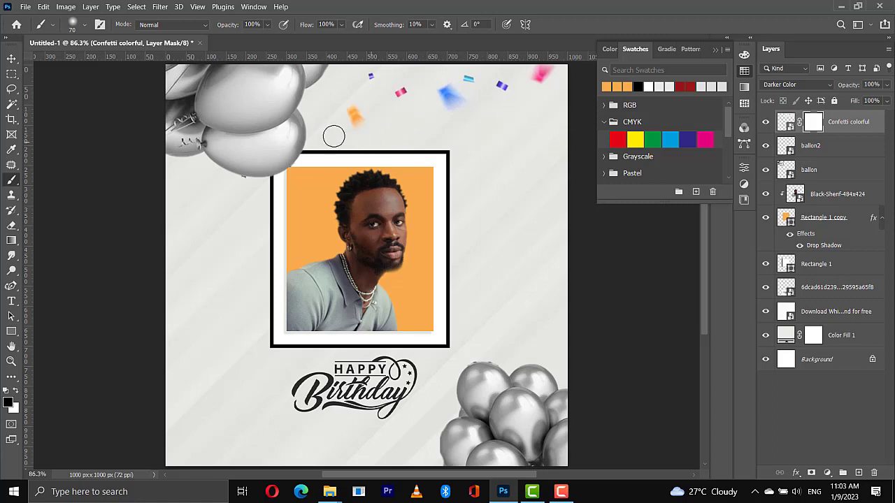
key(v)
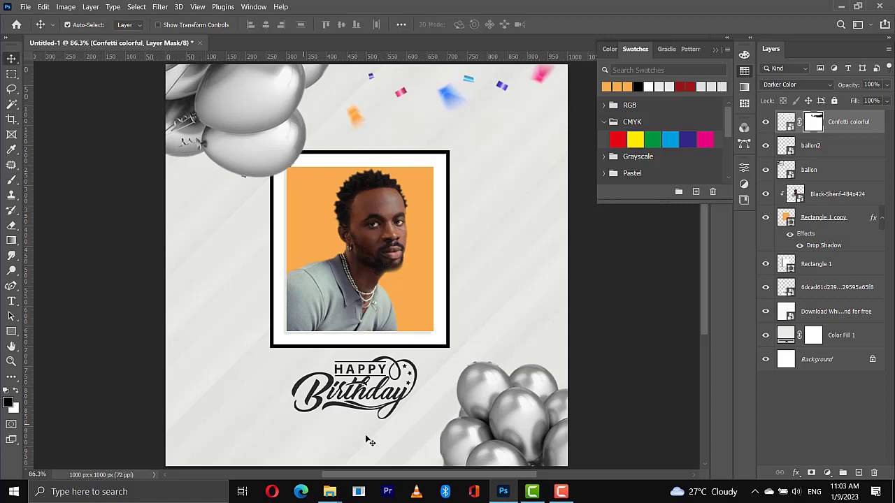
Place the confetti with pot image from New folder in the middle of the flyer at its original size
mouse_move(335, 494)
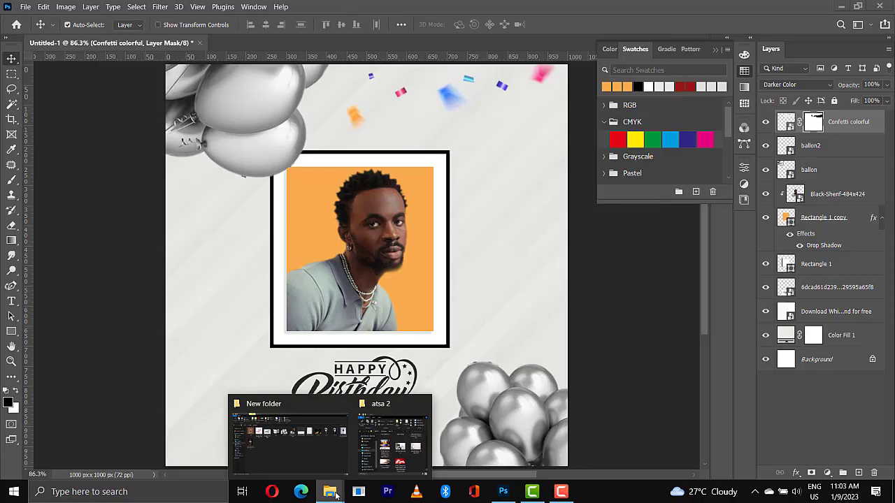
click(315, 460)
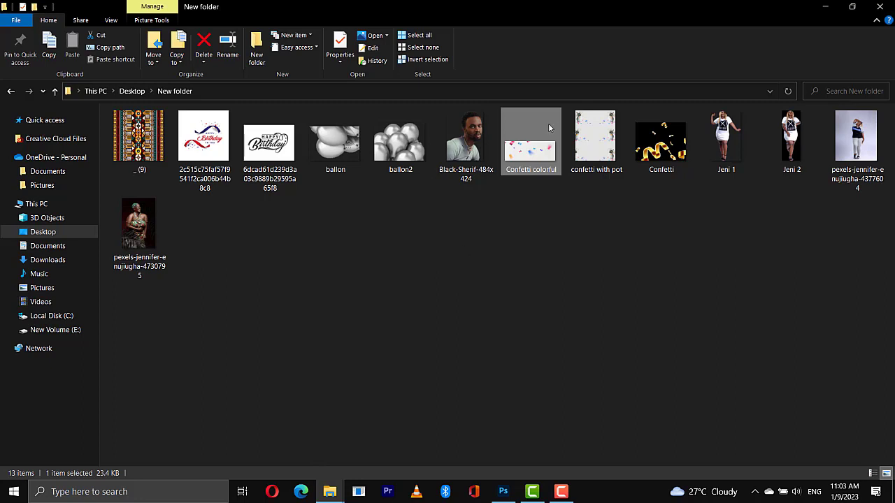
click(593, 142)
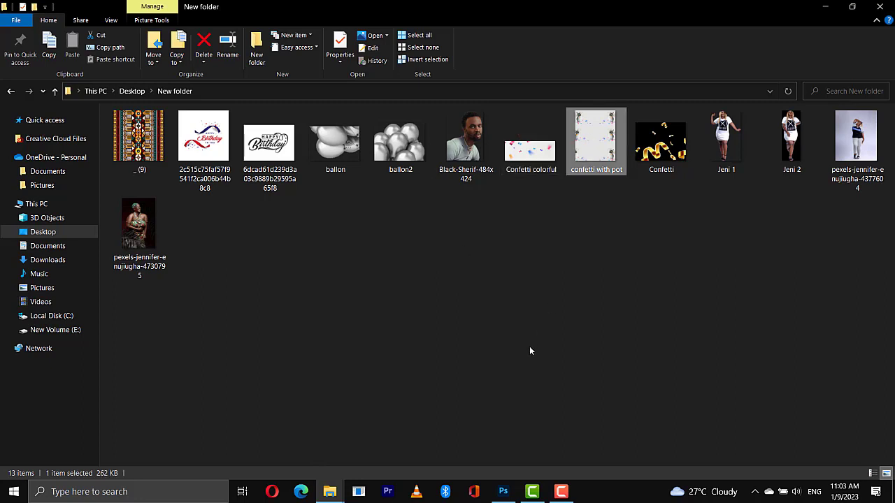
drag(529, 350, 503, 488)
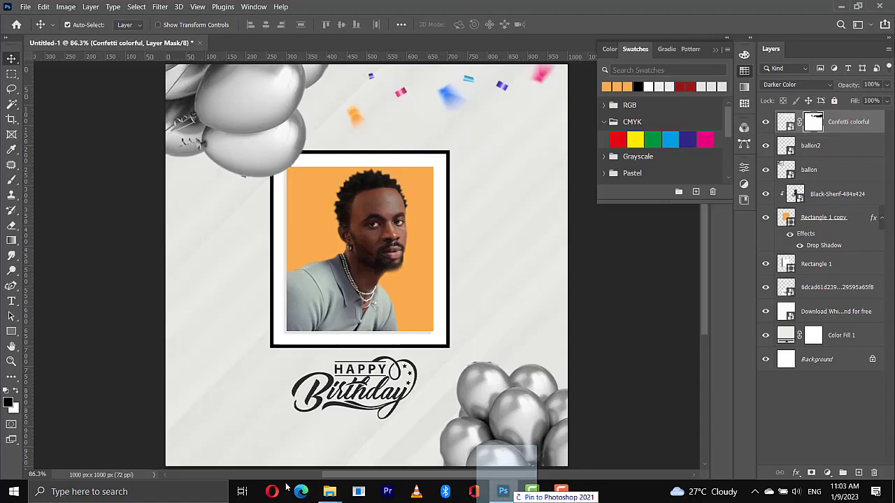
drag(285, 487, 222, 373)
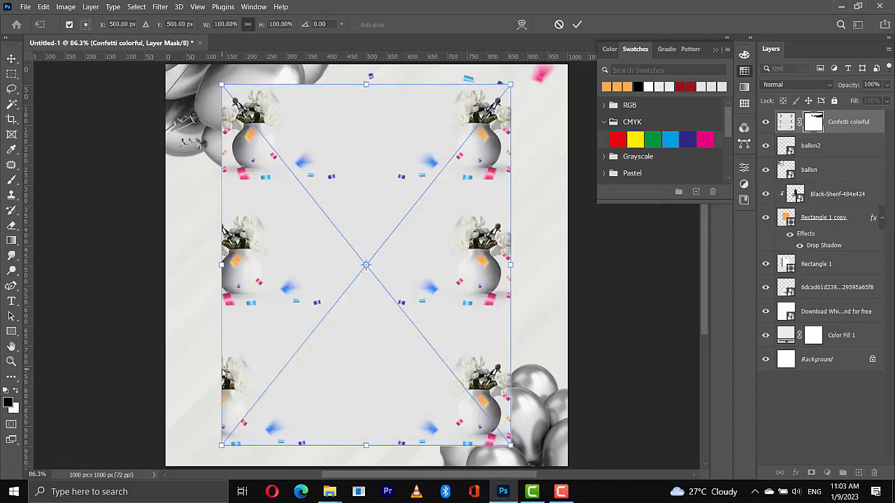
key(Return)
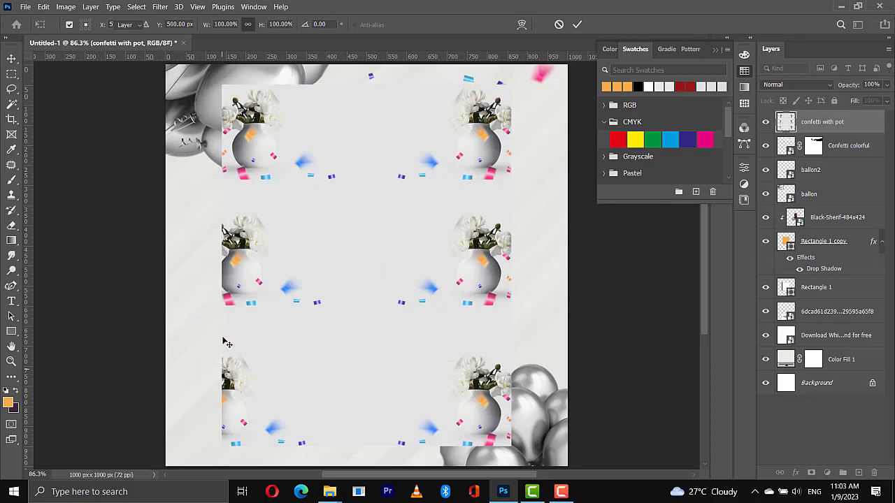
Copy the lower-left vase and confetti area of the confetti with pot image to a new layer and delete the original image layer
key(m)
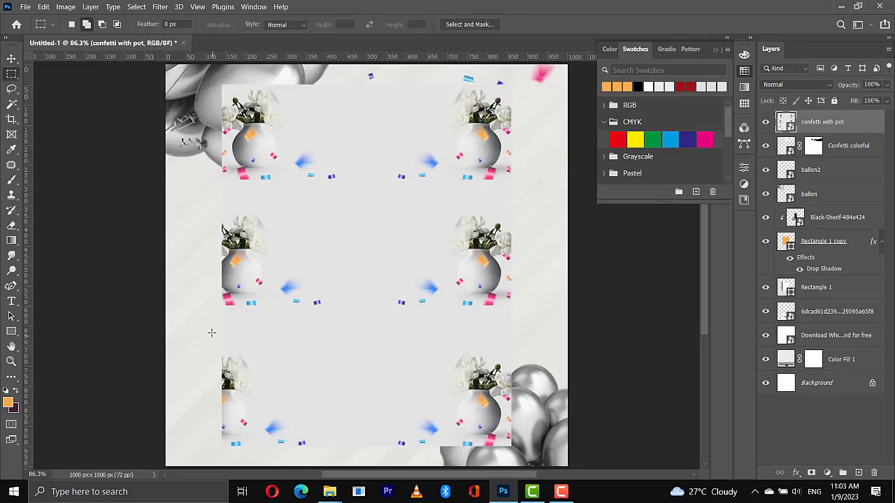
drag(212, 333, 353, 452)
key(ctrl+j)
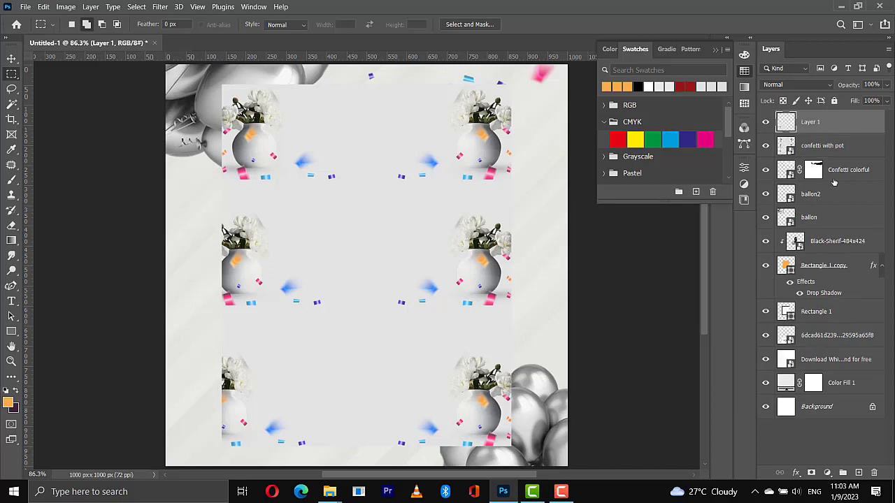
click(818, 146)
key(Delete)
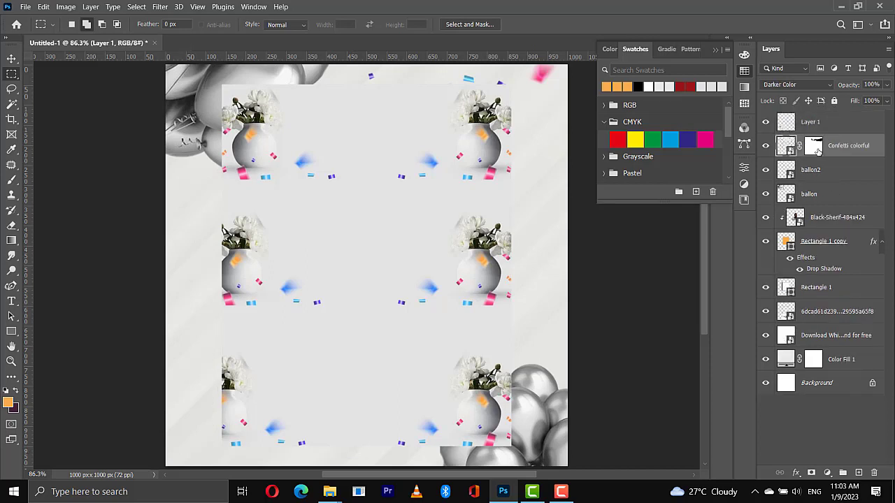
Move the cut-out vase and confetti into the canvas's lower-left corner and enlarge it to about 141%
key(v)
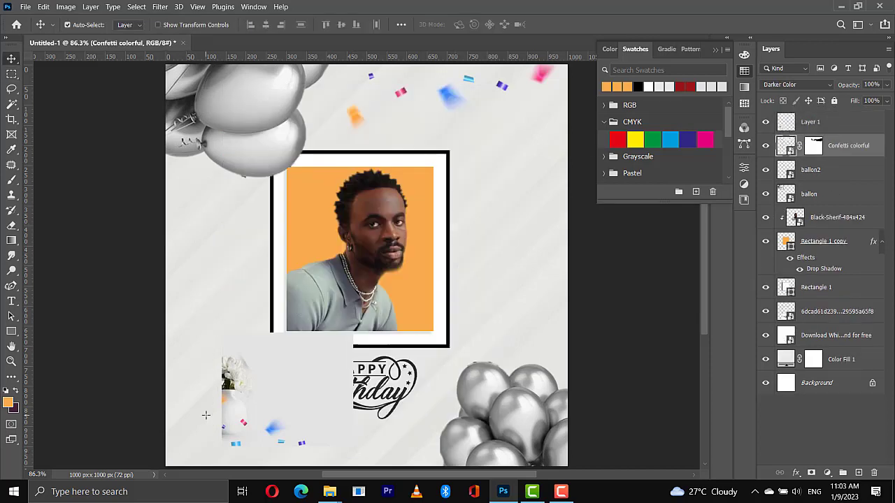
drag(255, 428, 195, 443)
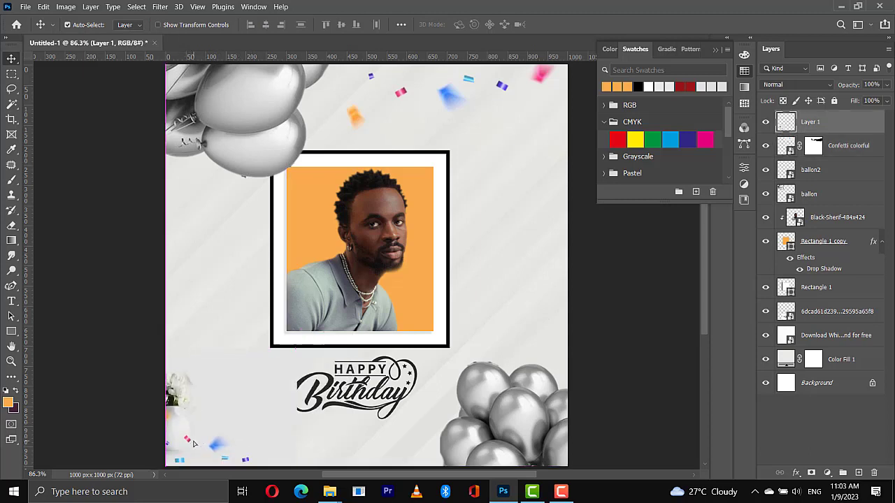
key(ctrl+t)
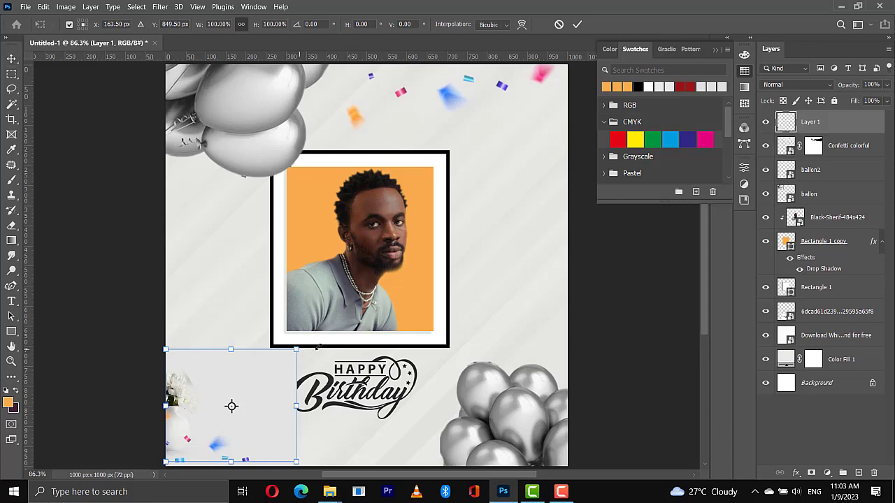
drag(297, 349, 333, 317)
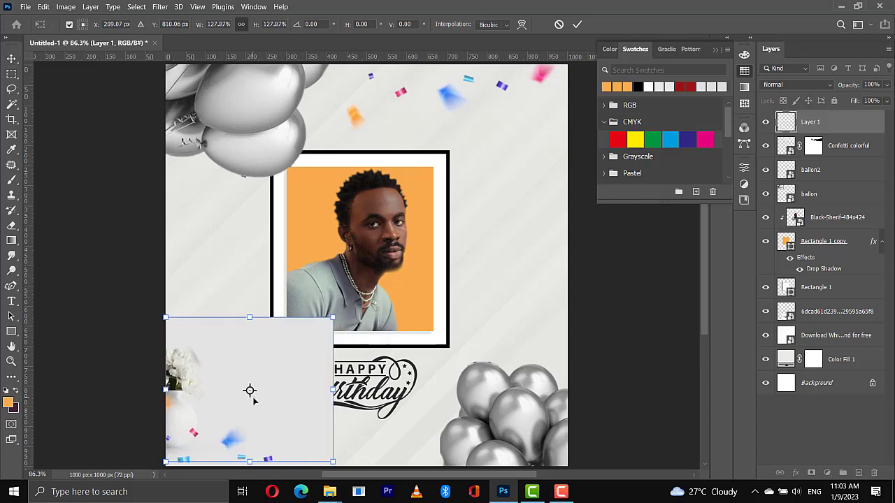
drag(253, 396, 252, 405)
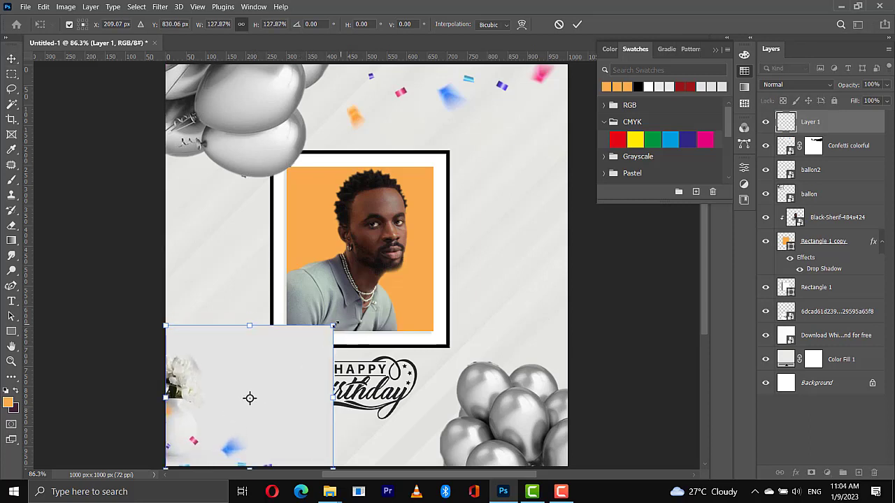
drag(332, 325, 349, 310)
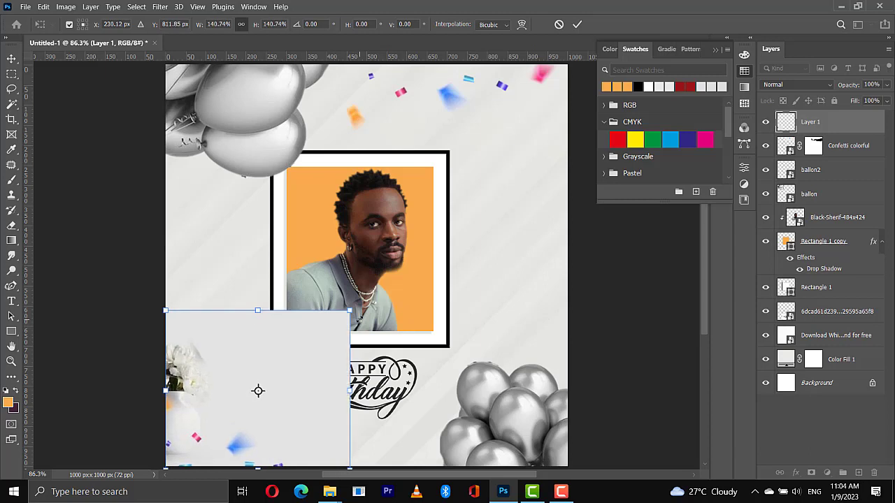
key(Return)
Set the vase layer's blend mode to Darker Color and mask away its surrounding grey background with a black brush
click(789, 85)
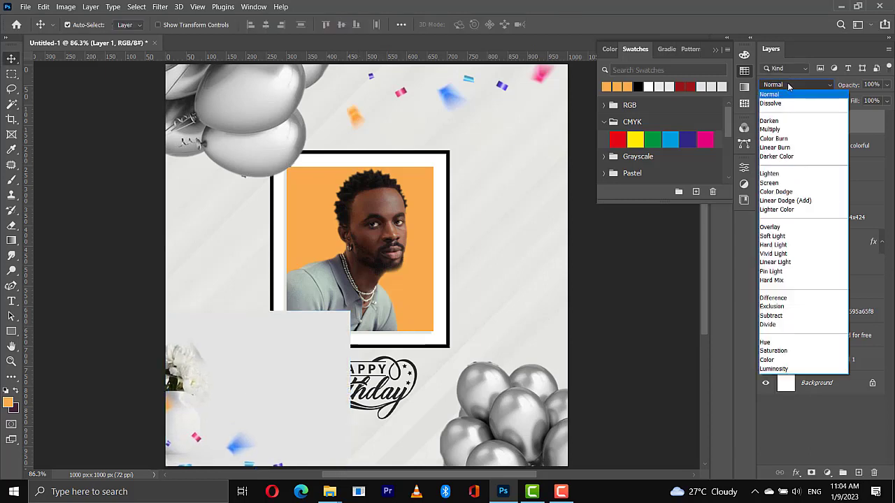
click(772, 158)
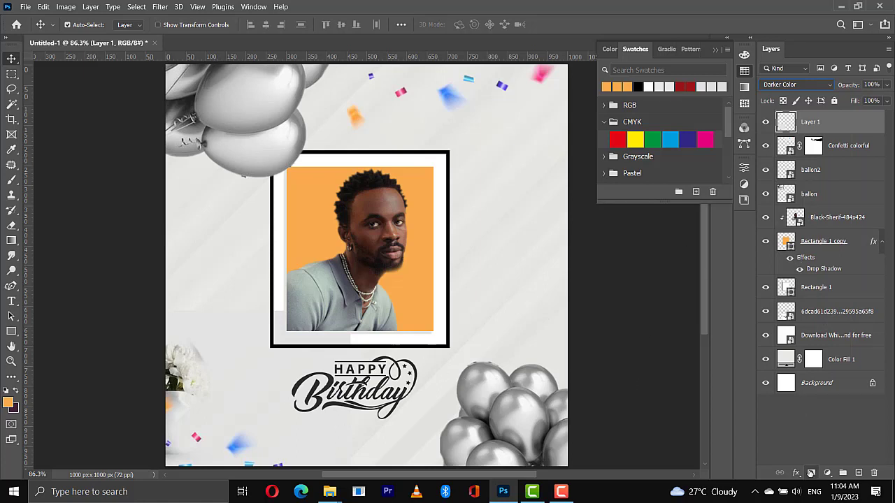
click(810, 472)
key(d)
key(b)
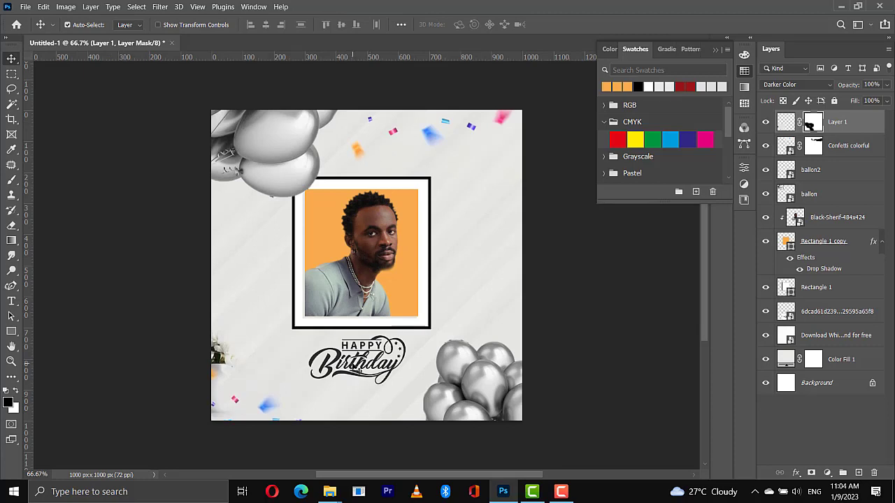
Shift the Happy Birthday lettering slightly and enlarge it a little below the portrait frame
click(340, 357)
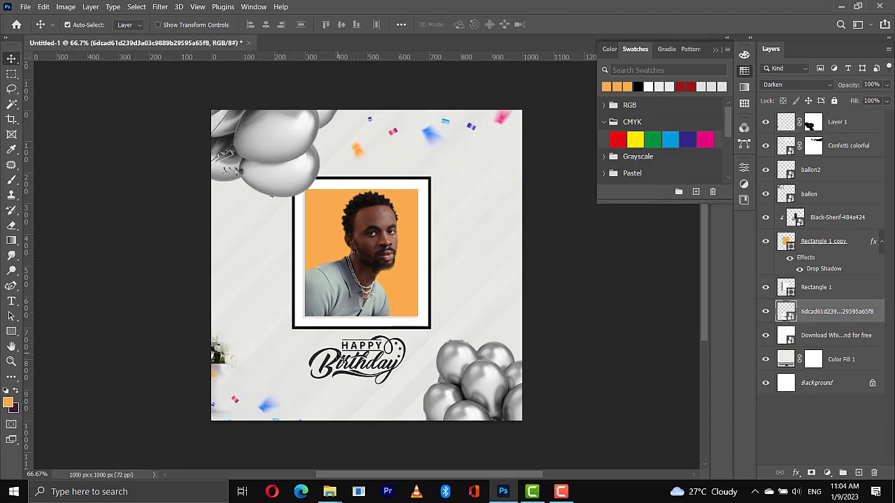
drag(340, 356, 338, 356)
key(ctrl+t)
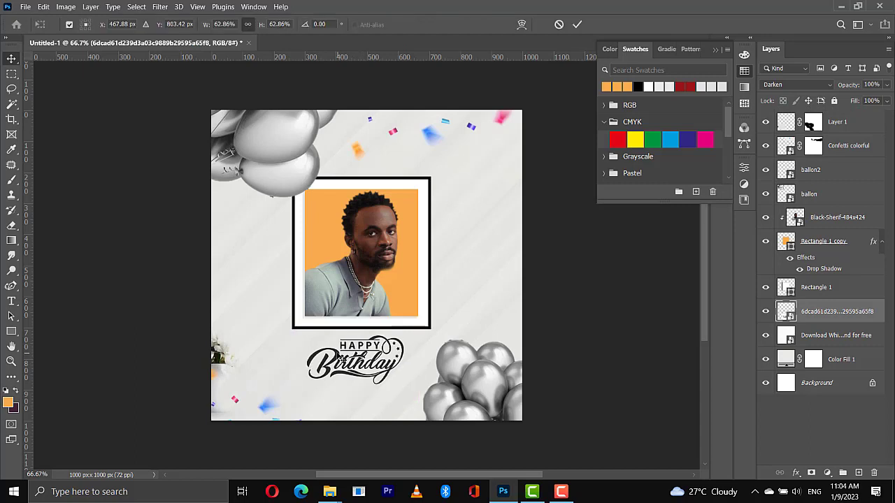
Draw a circle about 118 x 121 px beside the portrait frame, on the side away from the vase, and fill it with orange
right_click(11, 331)
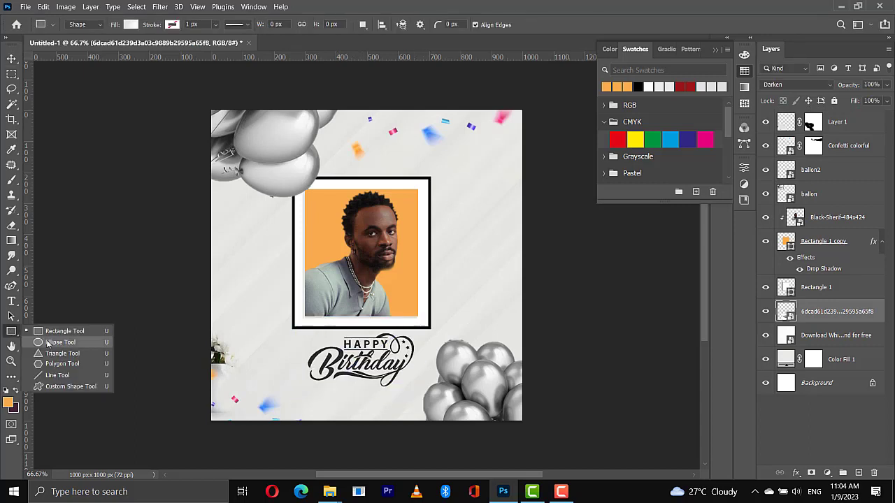
click(48, 342)
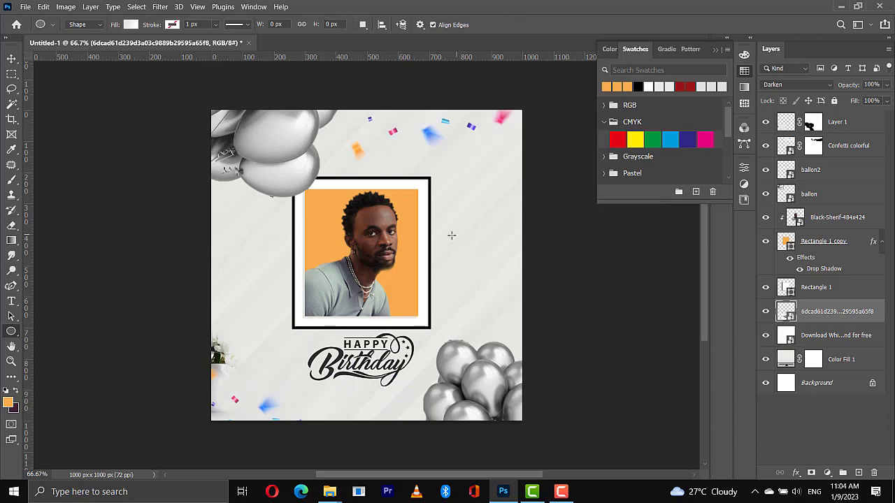
mouse_move(474, 275)
mouse_down()
mouse_move(475, 266)
mouse_move(481, 273)
mouse_up()
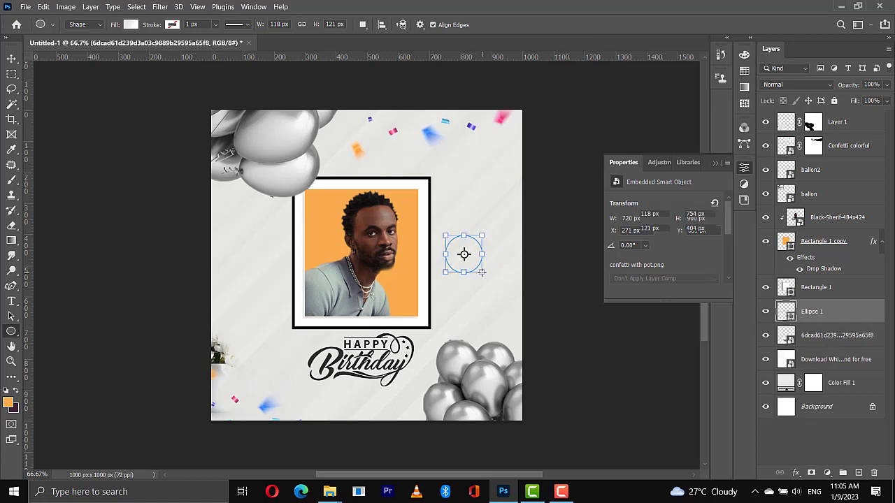
click(744, 71)
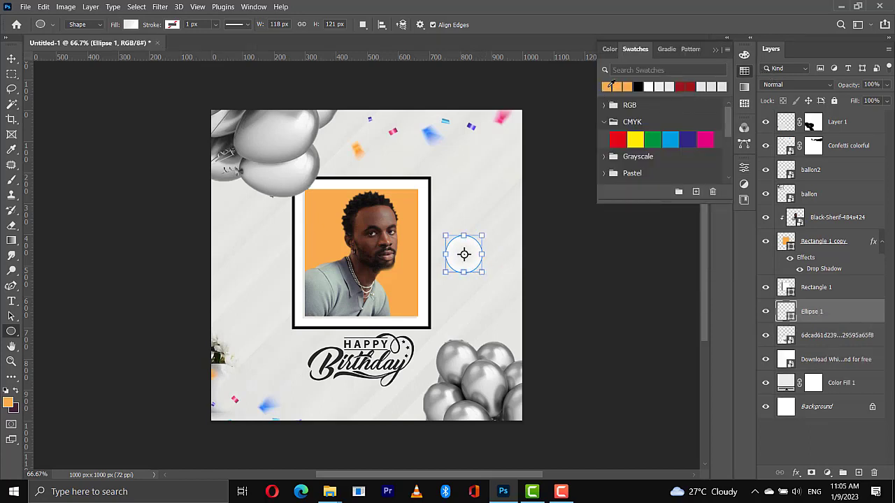
key(alt+BackSpace)
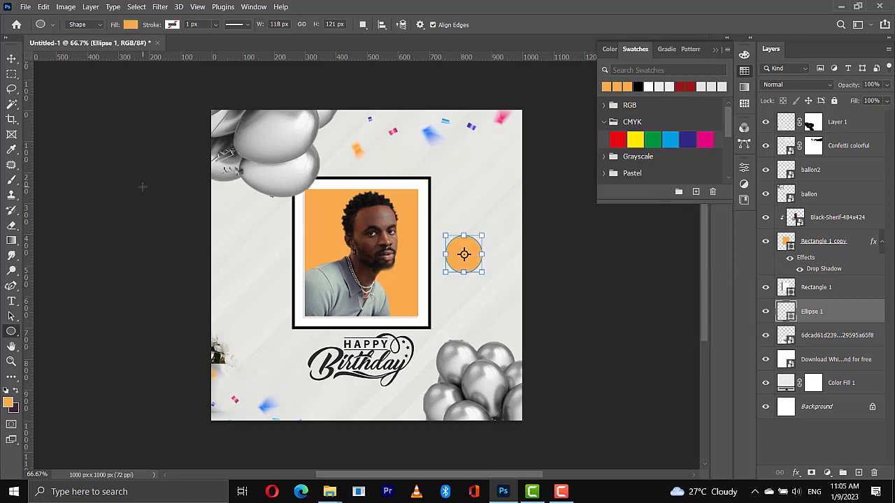
Nudge the orange circle, duplicate it and offset the copy slightly upward
click(11, 58)
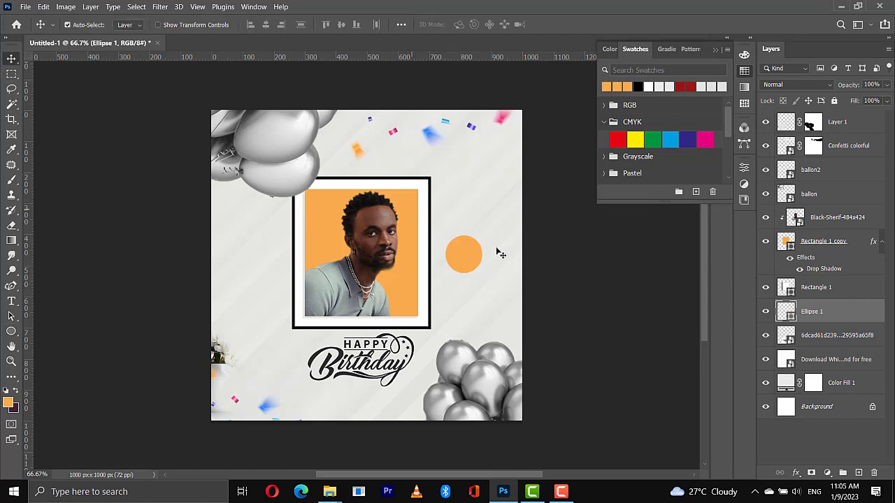
drag(464, 263, 461, 262)
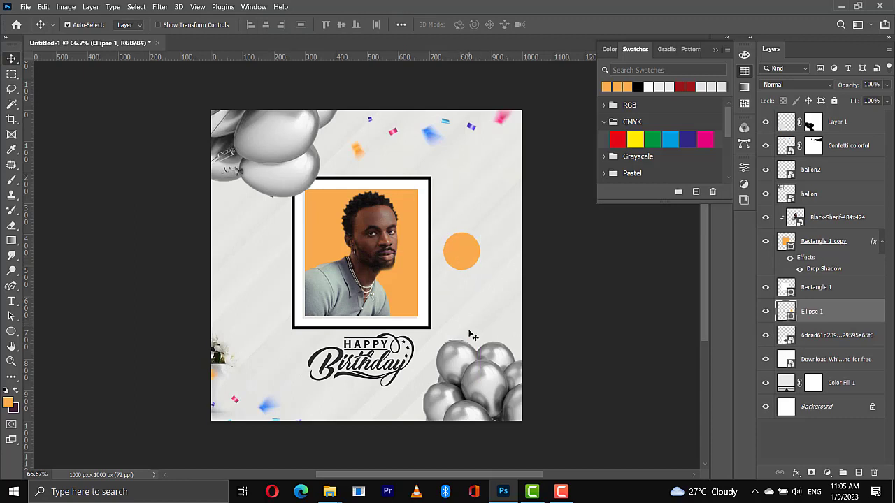
key(ctrl)
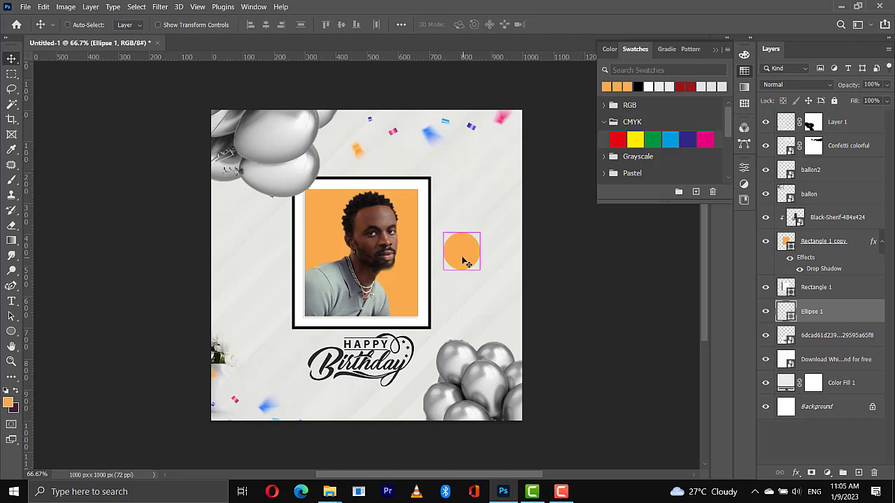
key(ctrl+j)
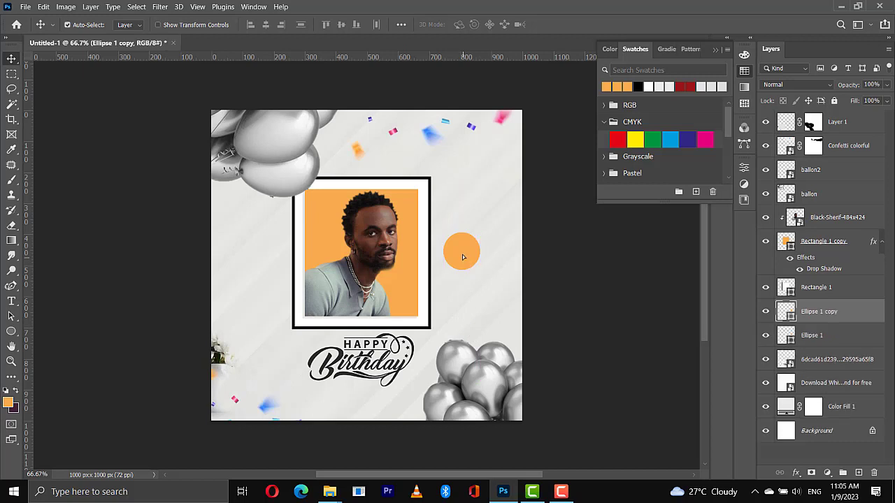
drag(463, 257, 463, 257)
Give the duplicate circle a light grey stroke 12 px wide
key(u)
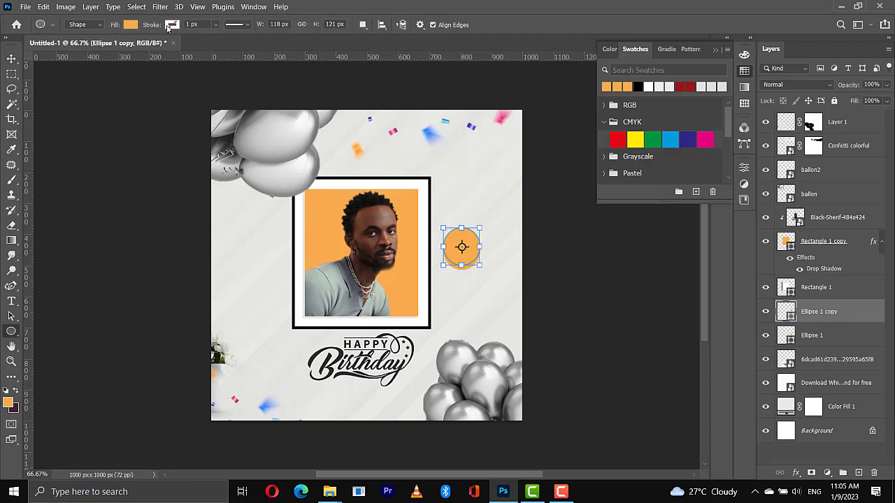
click(170, 25)
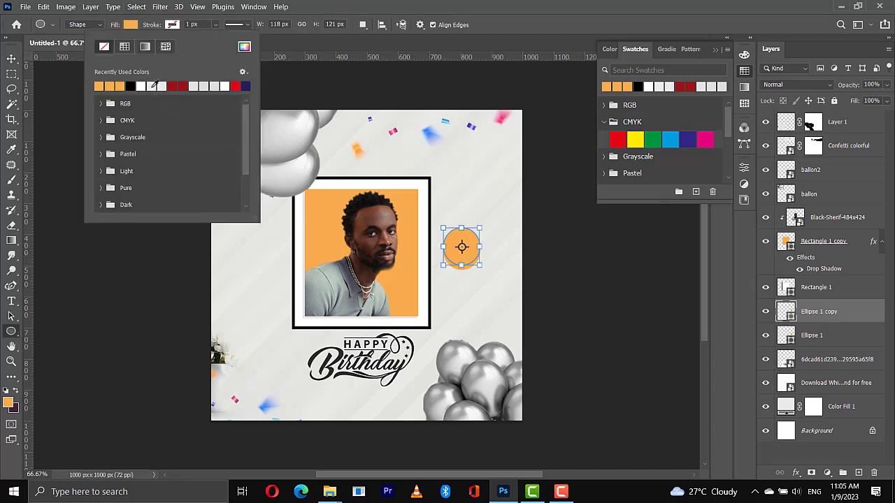
click(152, 86)
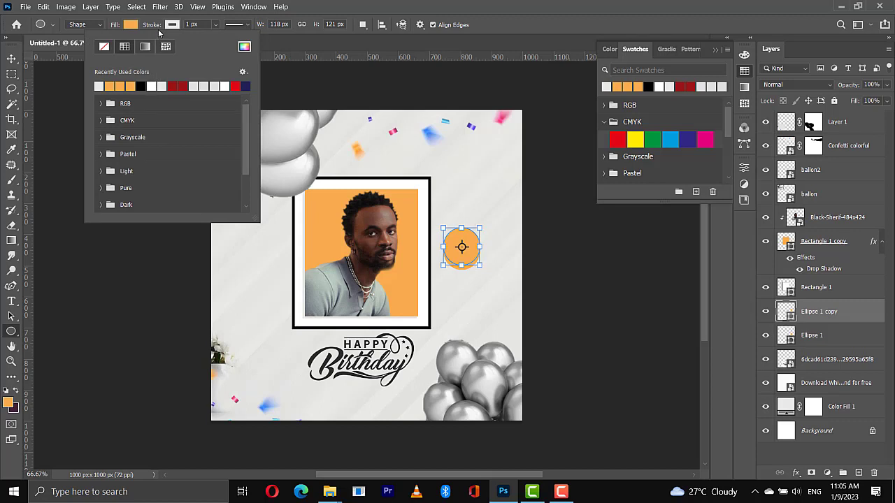
drag(156, 29, 163, 26)
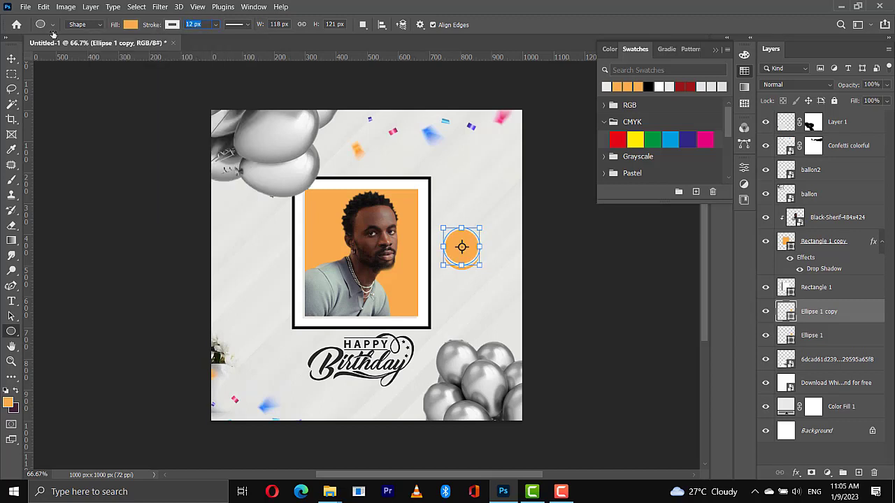
click(11, 58)
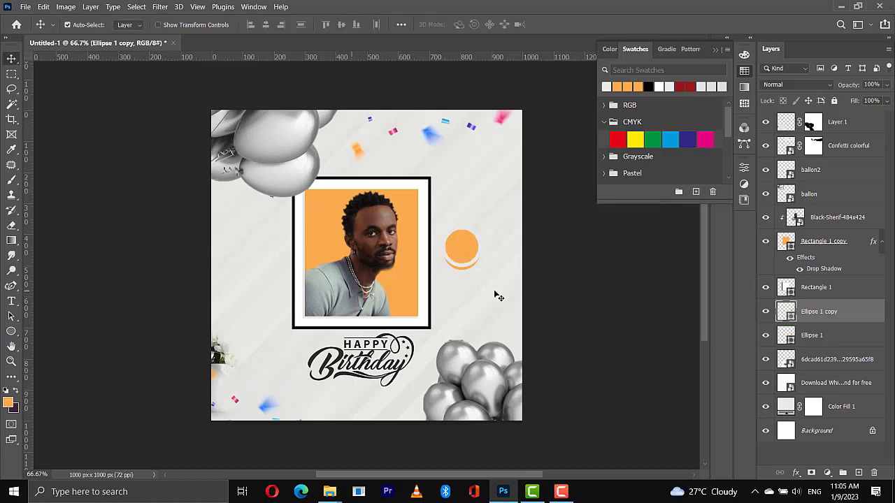
Add the text 9TH JAN on two lines in the empty area beside the portrait frame
key(t)
click(249, 293)
text(9)
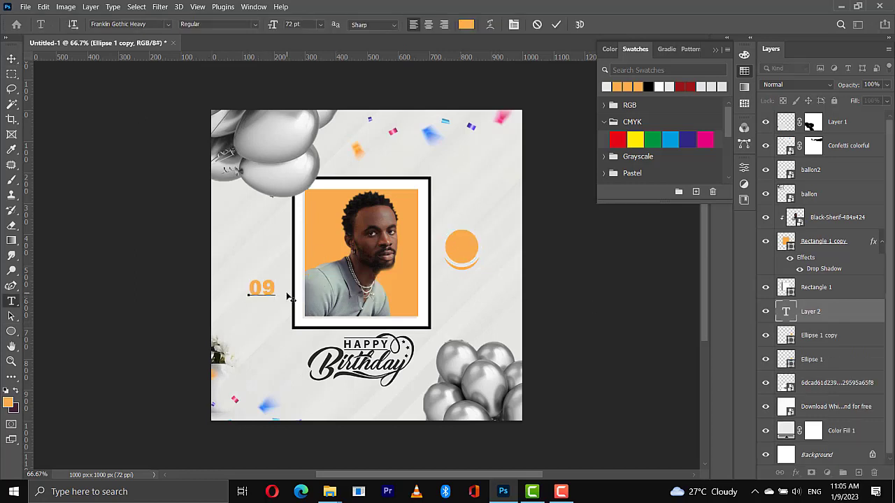
text(TH JAN)
key(Left)
key(Left)
key(Left)
key(Return)
click(556, 25)
Move the 9TH JAN text onto the orange circle, scale it down to fit and recolour it light grey
key(v)
drag(280, 316, 474, 261)
key(ctrl+t)
key(Return)
click(606, 87)
key(Down)
key(Down)
key(Down)
key(Down)
key(Down)
key(Down)
key(ctrl+t)
key(Return)
Tighten the 9TH JAN text's line spacing to 32.9 pt and refit the text within the orange circle
click(744, 168)
drag(728, 216, 729, 230)
drag(681, 213, 672, 213)
key(ctrl+t)
drag(478, 263, 475, 259)
key(Return)
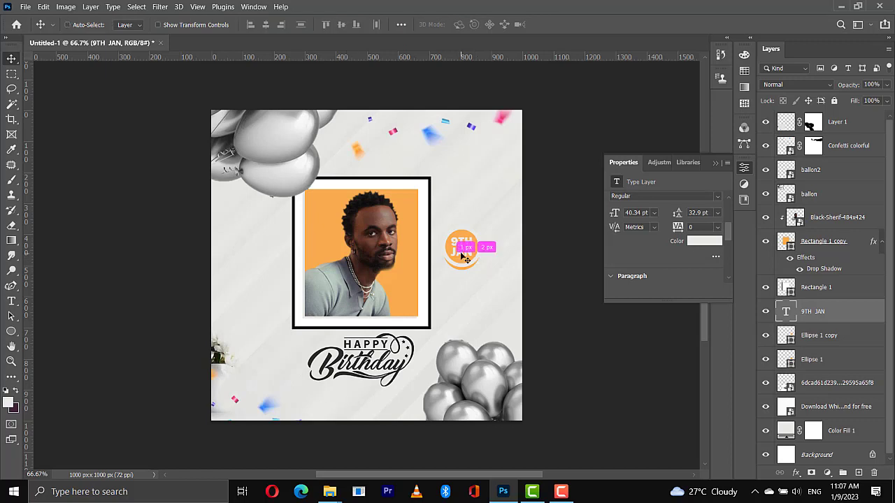
Duplicate the 9TH JAN text in orange below the Happy Birthday lettering and replace the copy's wording with the celebrant's name
alt+drag(464, 244, 353, 397)
double_click(348, 392)
text(BLACK SH)
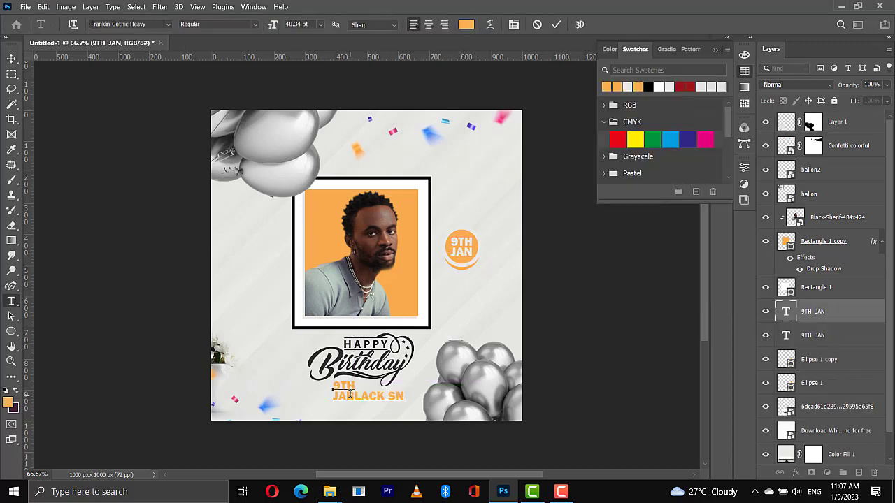
key(ctrl+a)
text(black sheiff)
Correct the name's capital letters and spelling so that it reads Black Sheriff
click(375, 385)
key(BackSpace)
text(S)
click(334, 385)
key(Delete)
text(B)
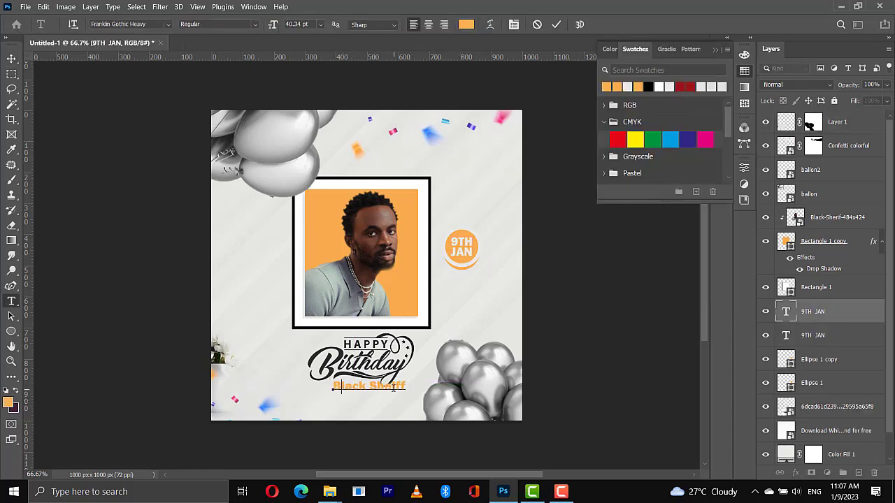
click(392, 385)
text(r)
click(555, 24)
Position the Black Sheriff text beneath the Happy Birthday lettering and enlarge it slightly
key(v)
drag(399, 386, 382, 395)
key(ctrl+t)
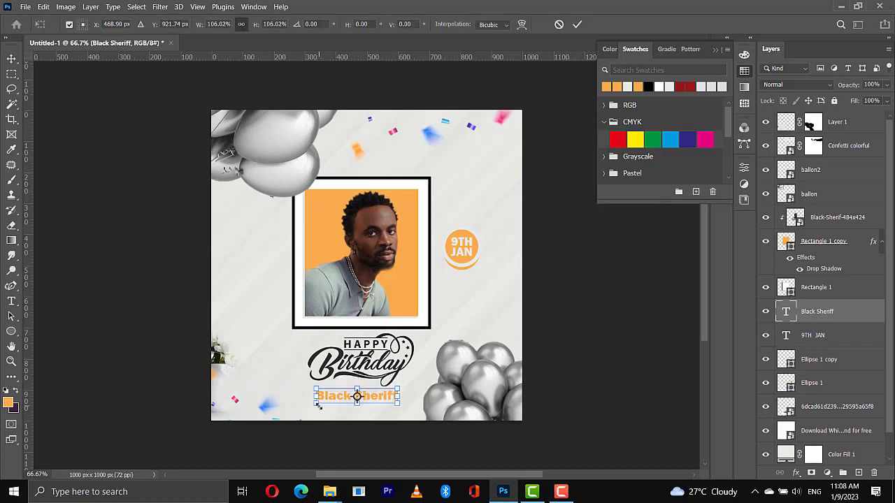
key(Return)
key(Return)
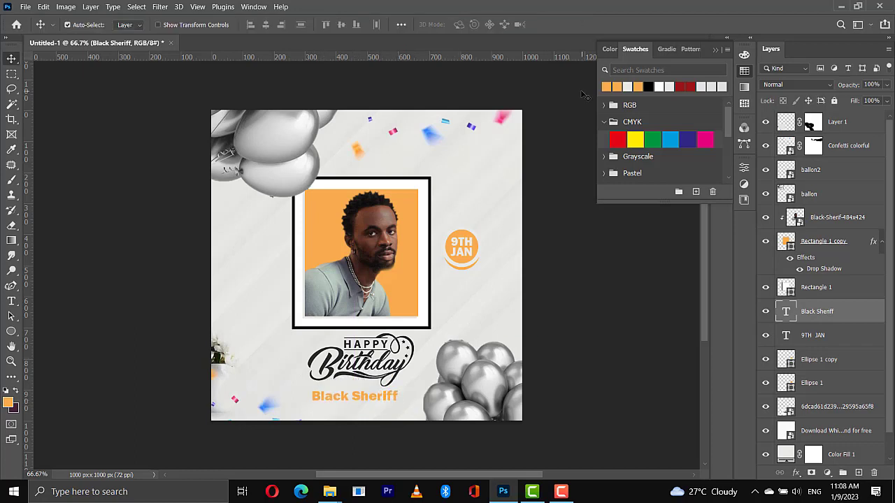